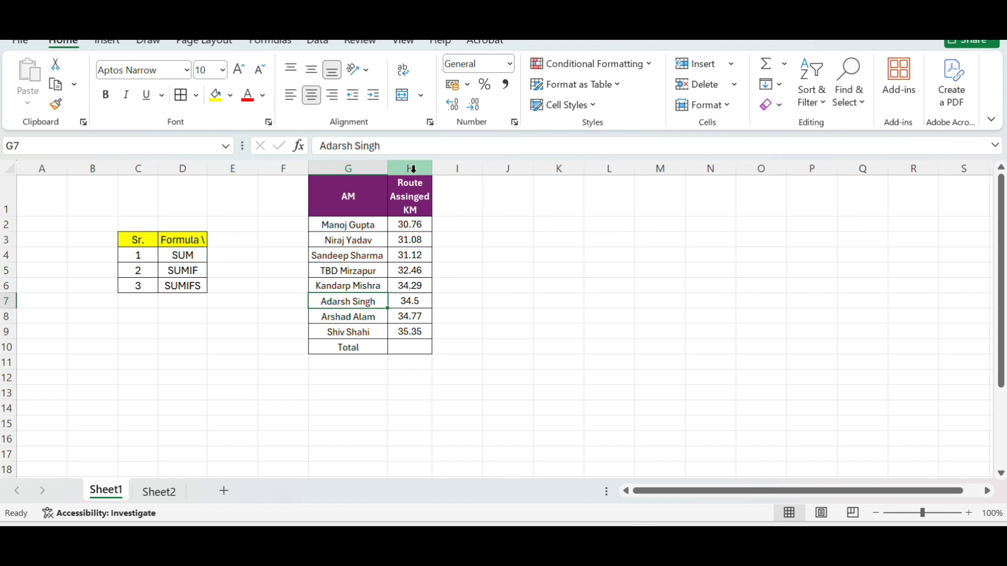
# - Total the Route Assinged KM values in H10 on Sheet1 with =SUM(H2:H9)
pyautogui.click(409, 346)
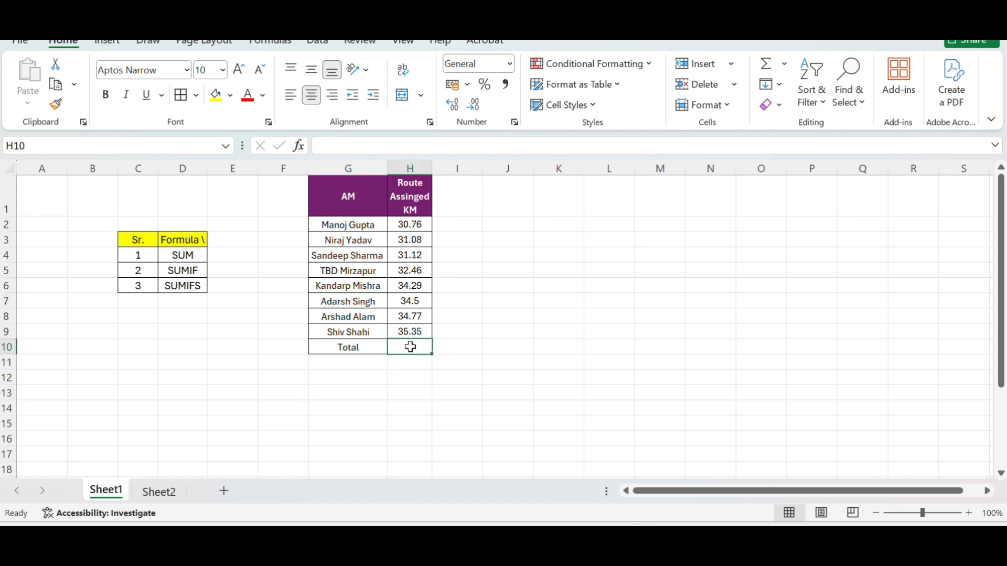
pyautogui.write('=')
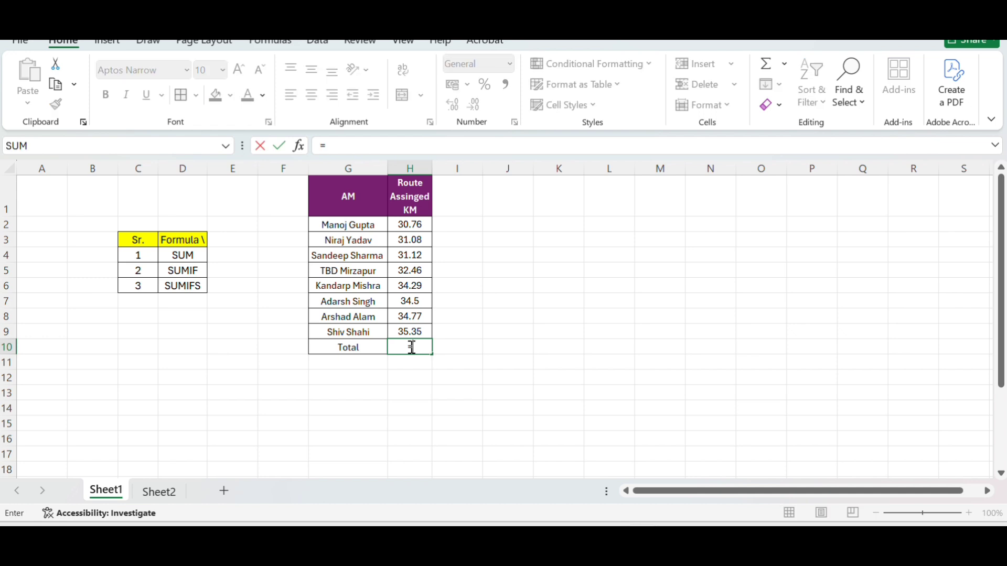
pyautogui.write('s')
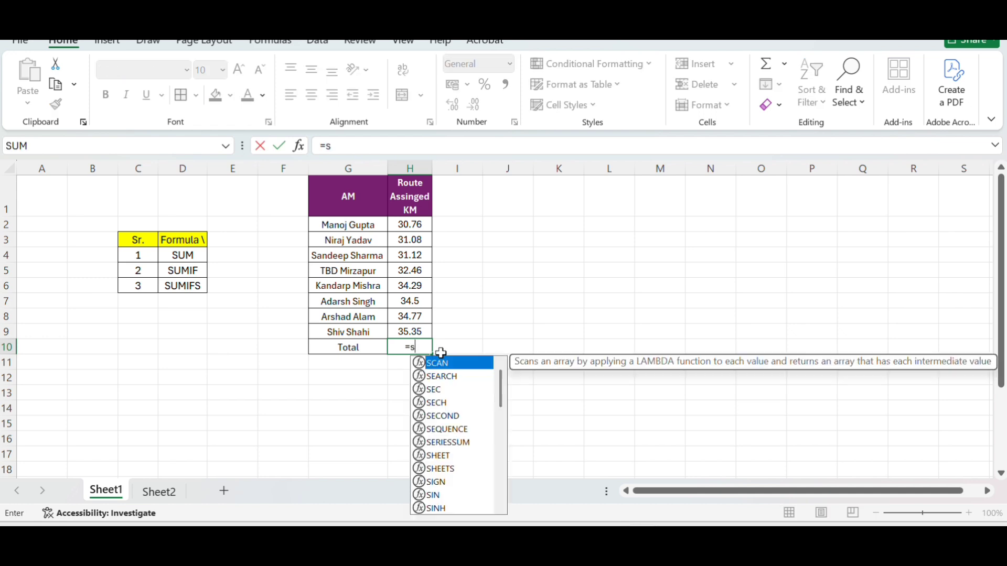
pyautogui.write('um')
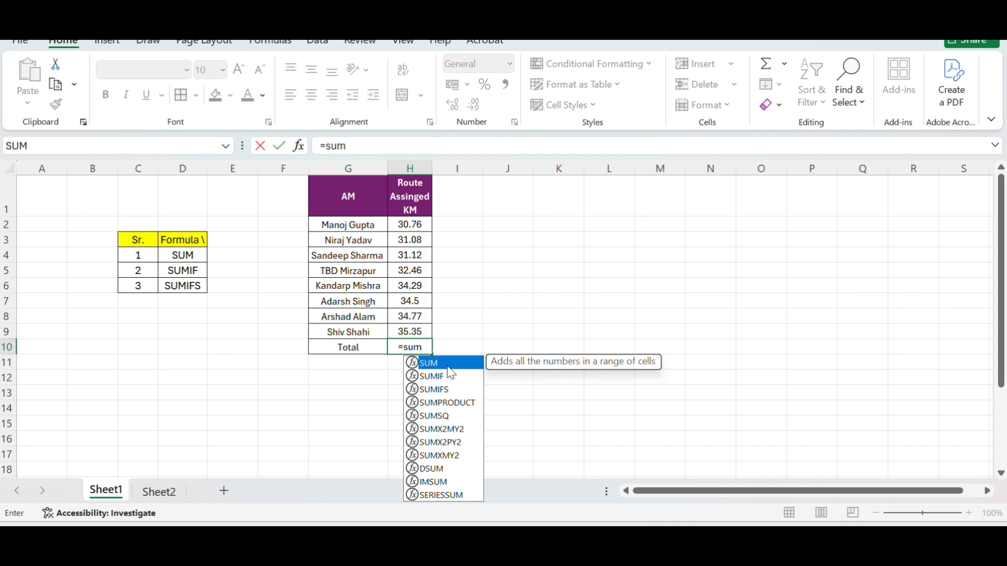
pyautogui.press('Tab')
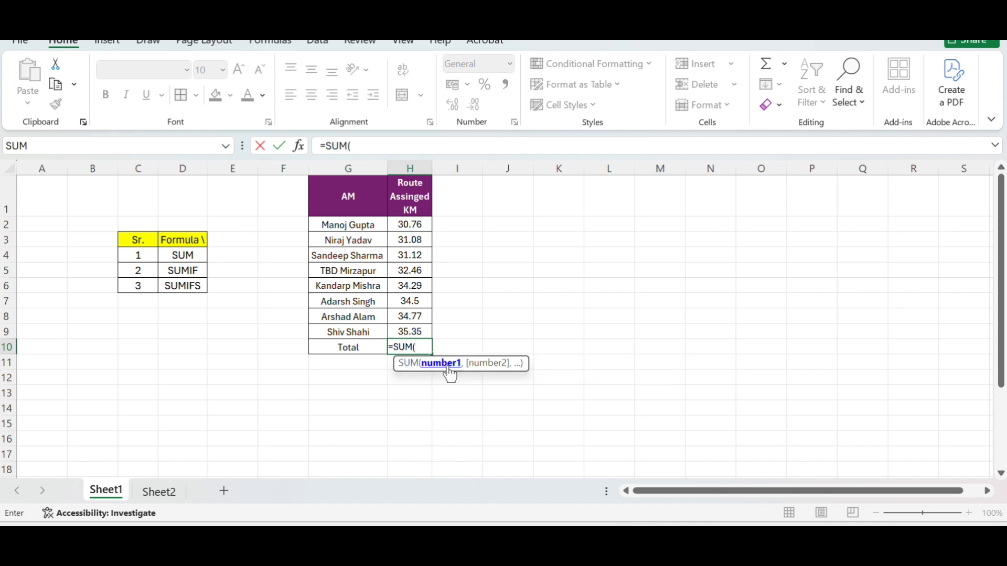
pyautogui.click(412, 225)
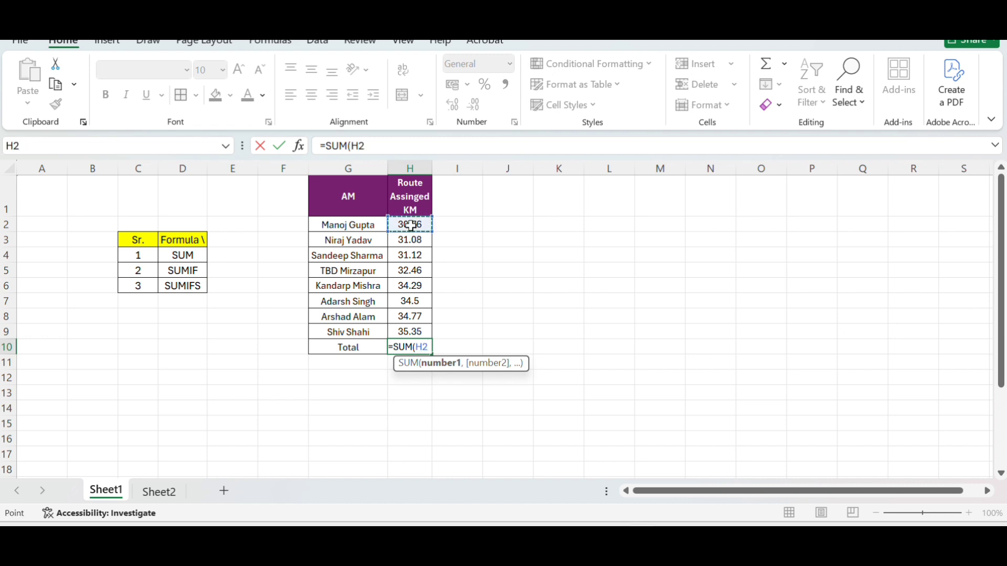
pyautogui.moveTo(411, 225); pyautogui.dragTo(417, 332)
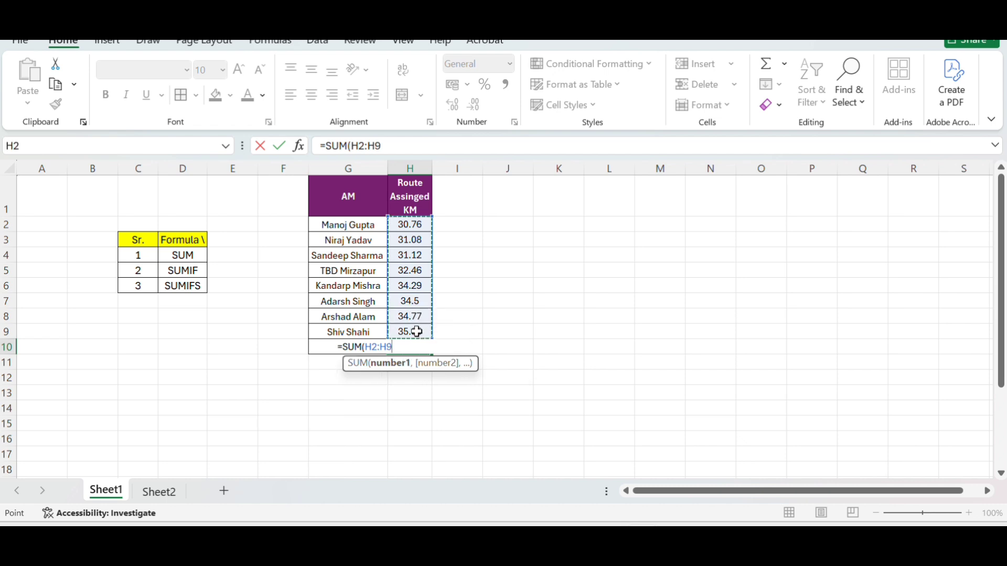
pyautogui.press('Return')
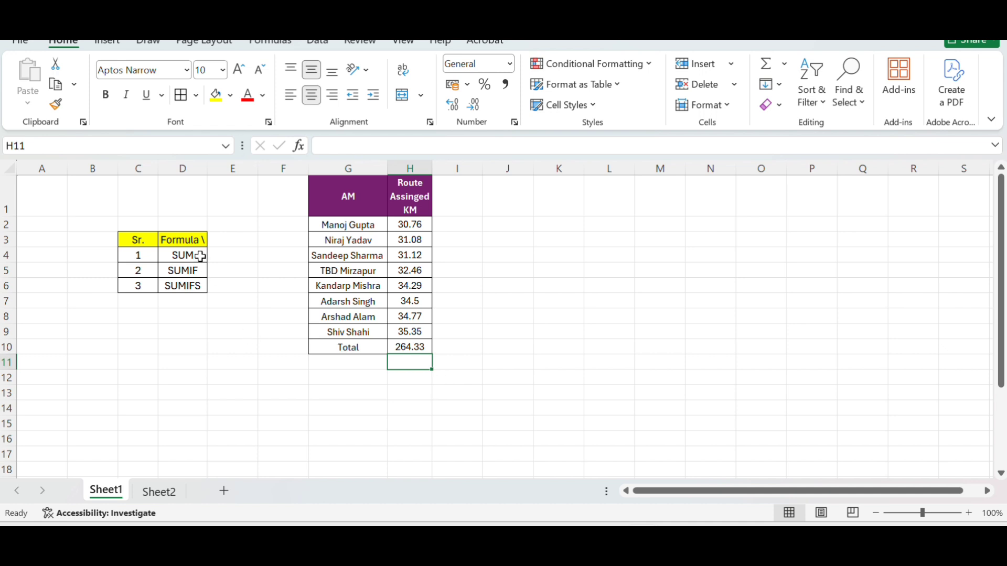
# - Mark the SUM entry in the formula list as Done in cell E4
pyautogui.click(223, 255)
pyautogui.write('Done')
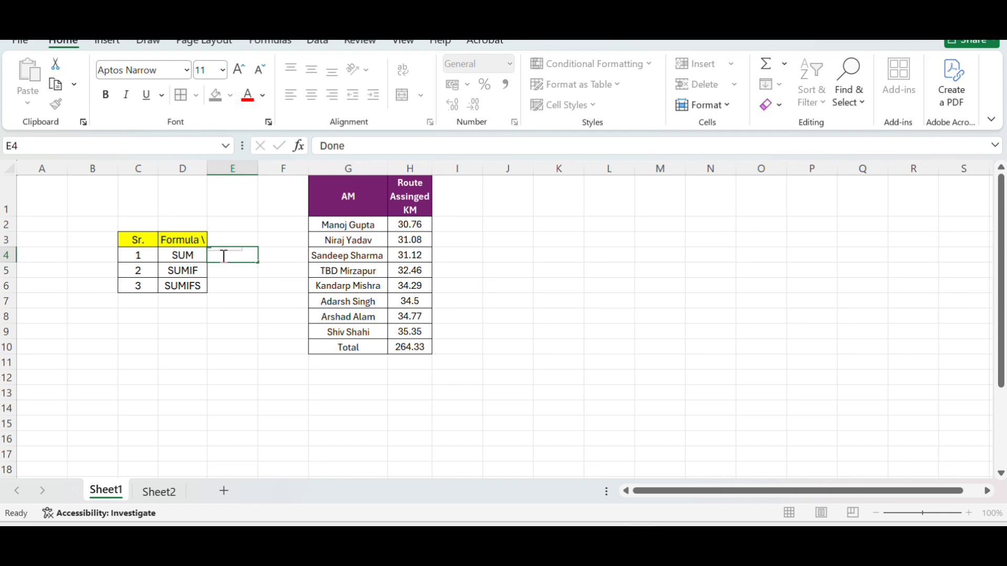
pyautogui.press('Return')
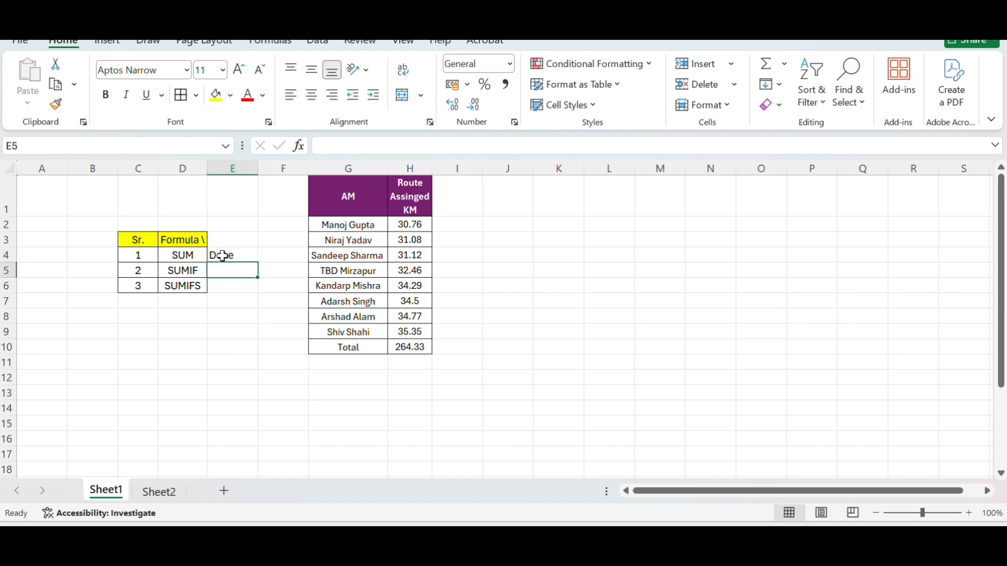
# - Examine the empty AM summary table and the AM Name and Actual distance As per Field columns on Sheet2
pyautogui.click(161, 493)
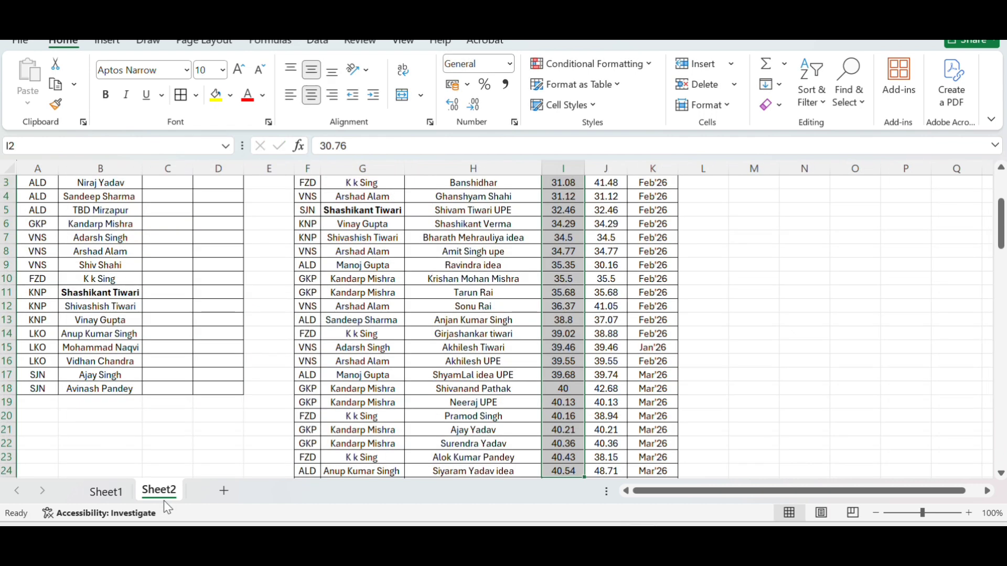
pyautogui.press('Left')
pyautogui.press('Left')
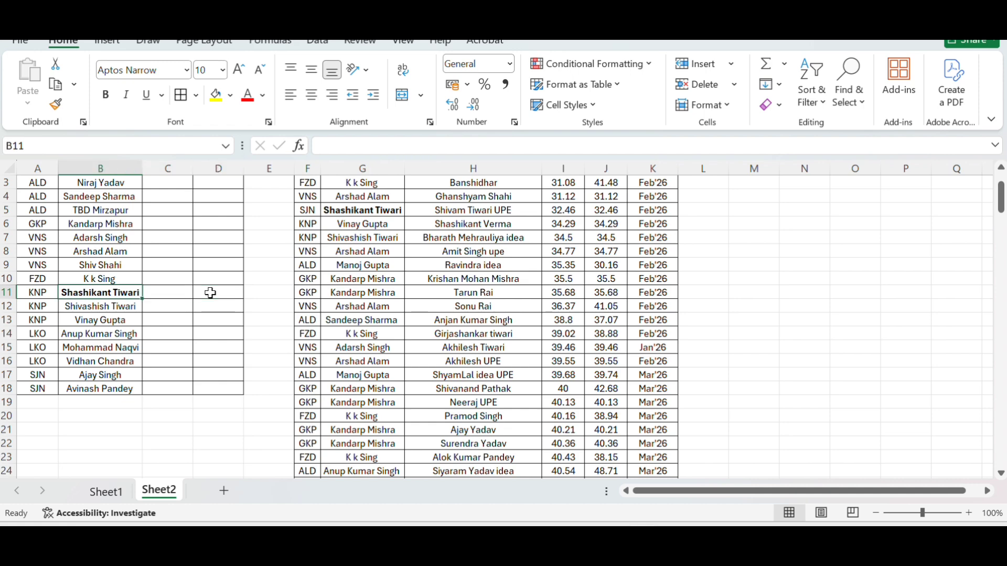
pyautogui.hotkey('ctrl', 'Up')
pyautogui.press('Down')
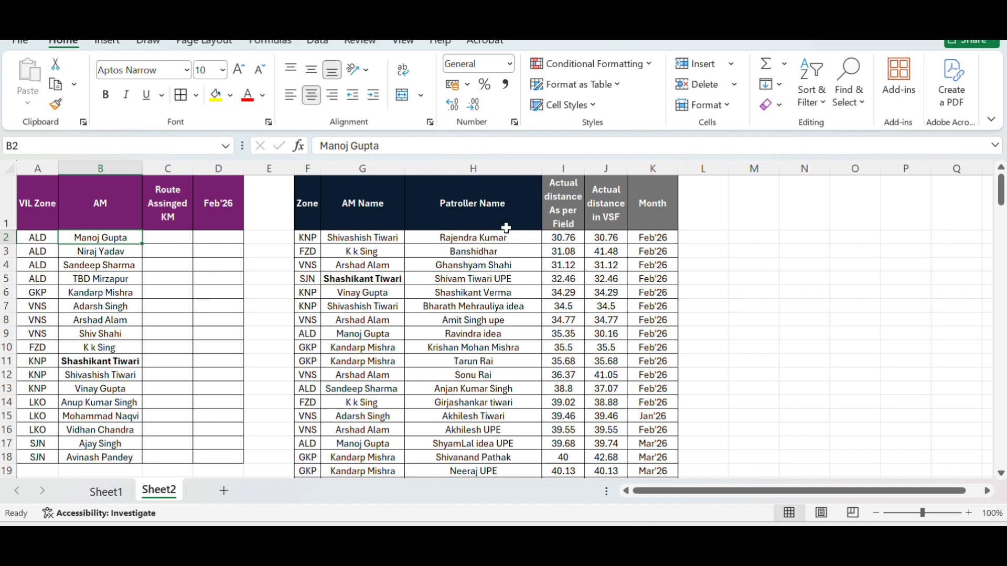
pyautogui.click(571, 213)
pyautogui.click(360, 253)
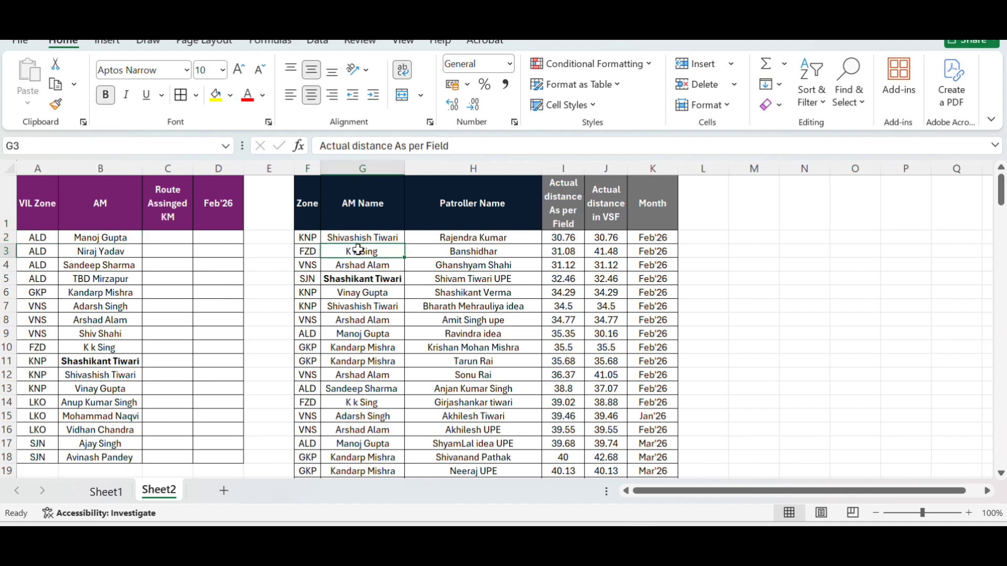
pyautogui.click(486, 207)
pyautogui.click(576, 229)
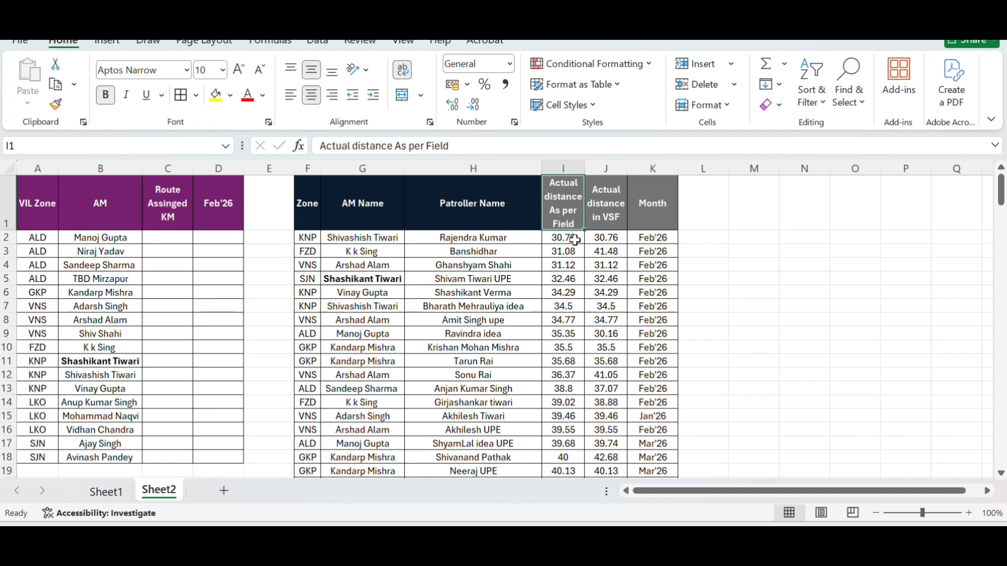
pyautogui.click(574, 267)
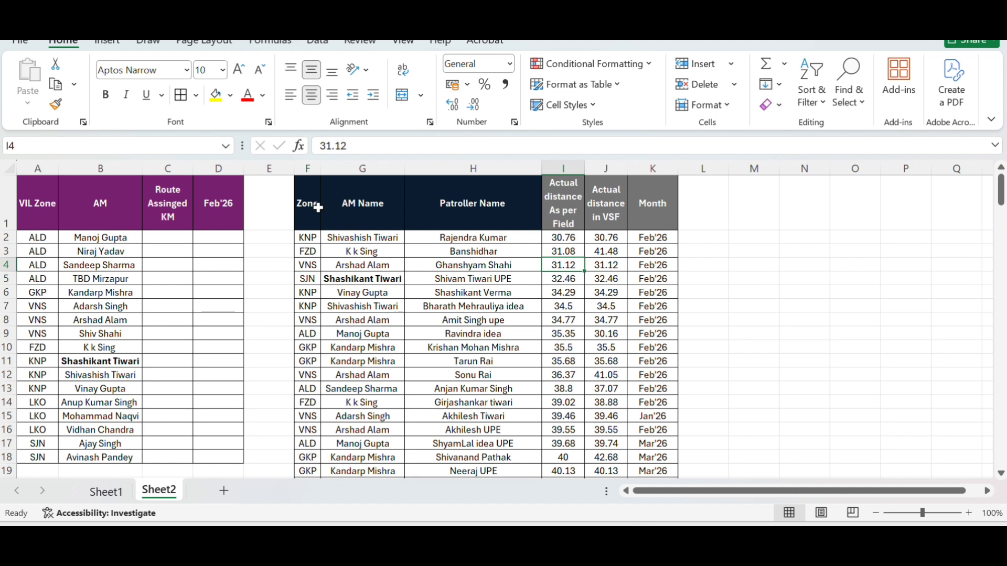
# - Calculate the first manager's Route Assinged KM in C2 with =SUMIF(G:G,B2,I:I)
pyautogui.click(175, 236)
pyautogui.write('=')
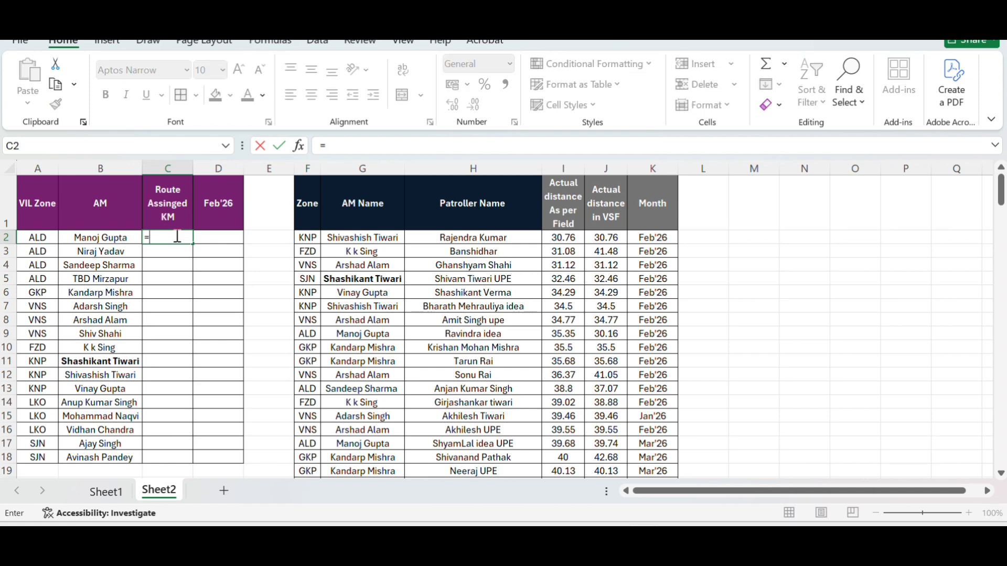
pyautogui.write('sum')
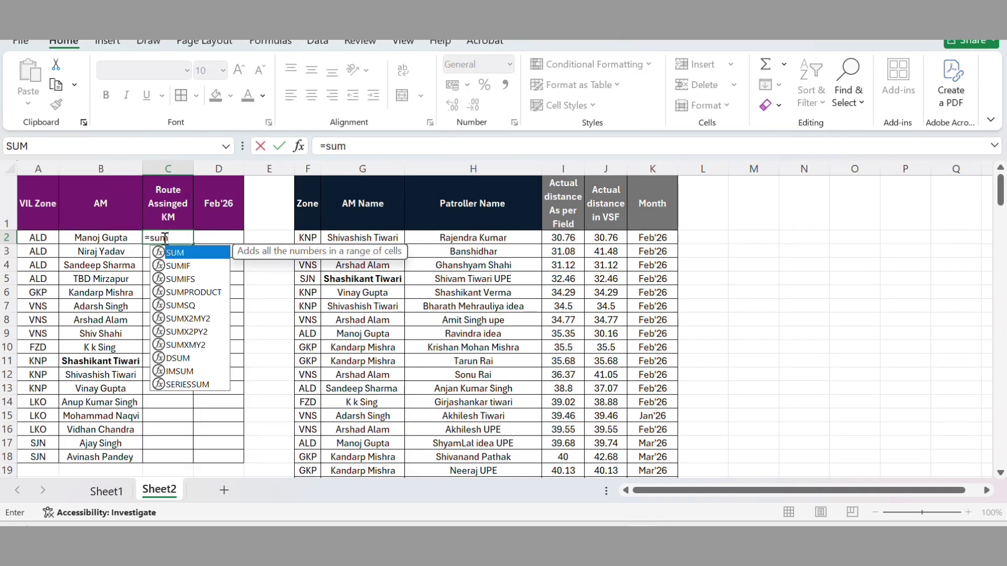
pyautogui.press('Down')
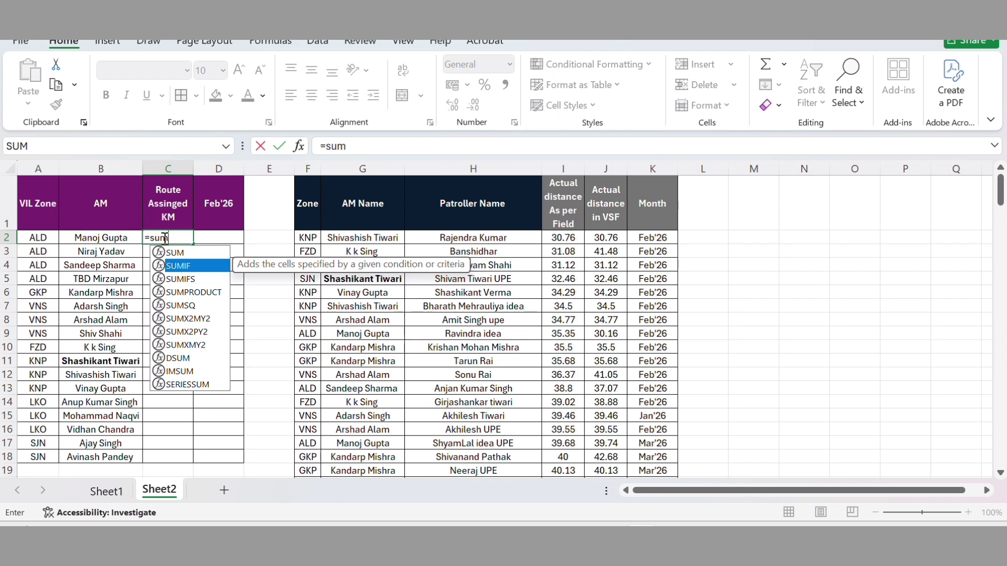
pyautogui.press('Tab')
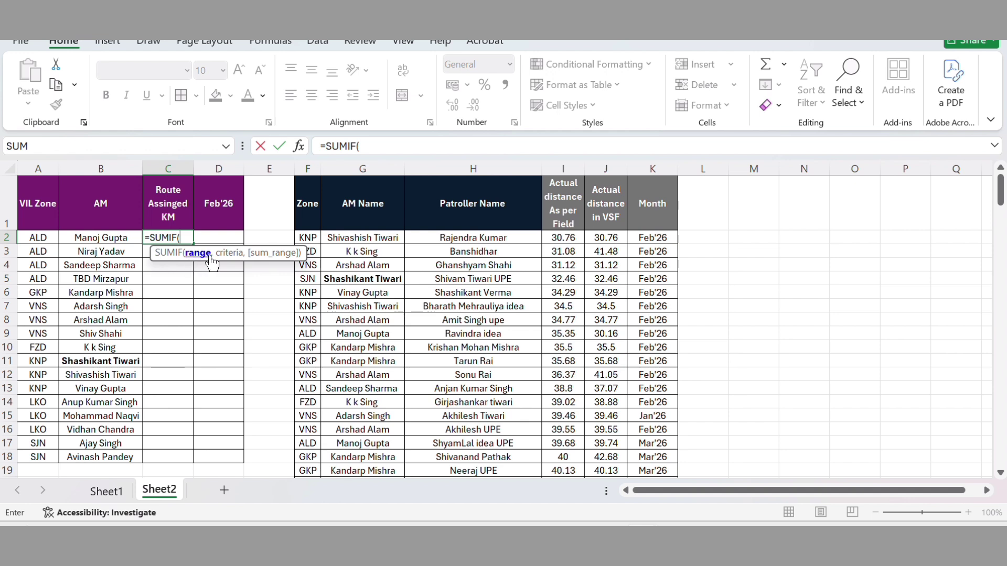
pyautogui.click(367, 170)
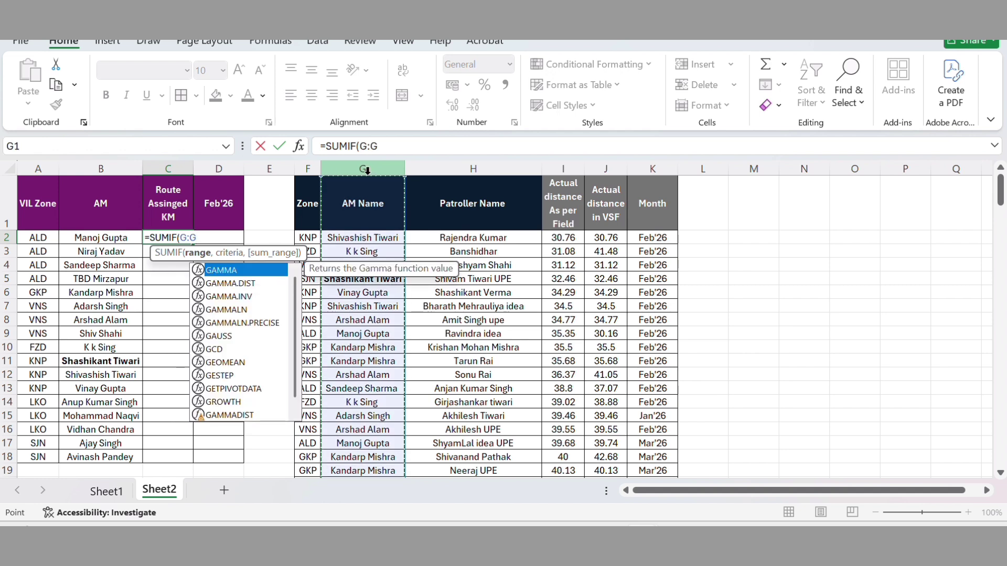
pyautogui.write(',')
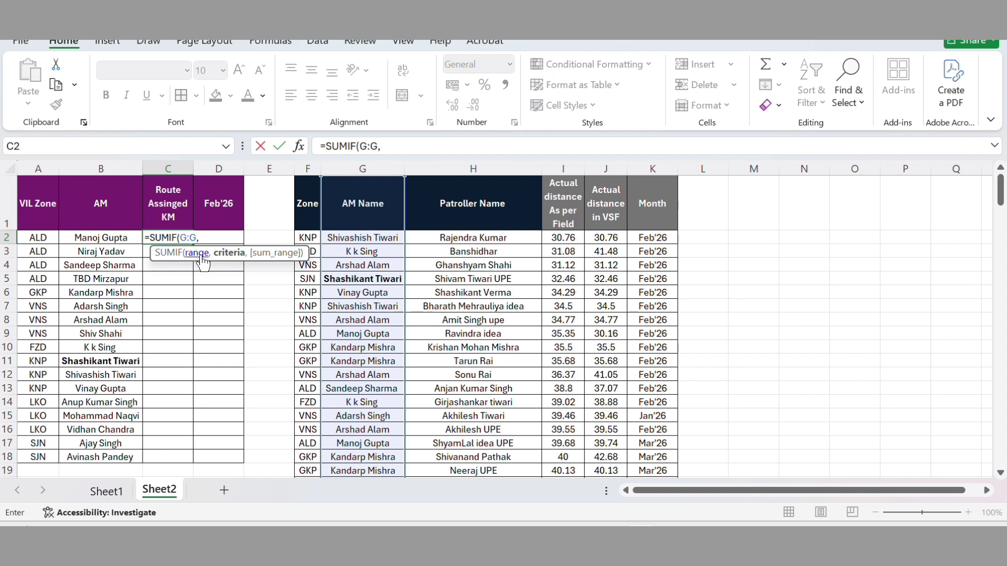
pyautogui.click(96, 236)
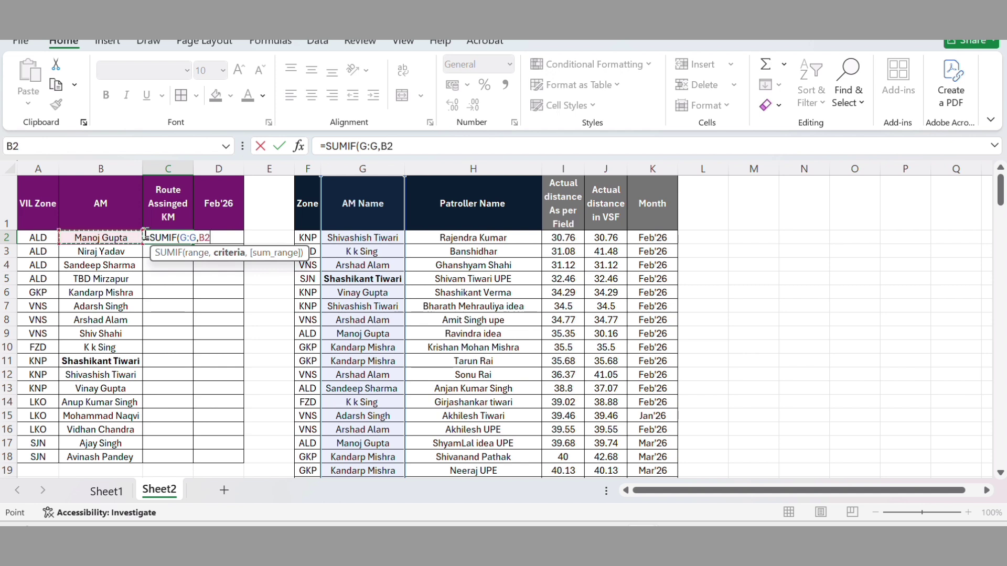
pyautogui.write(',')
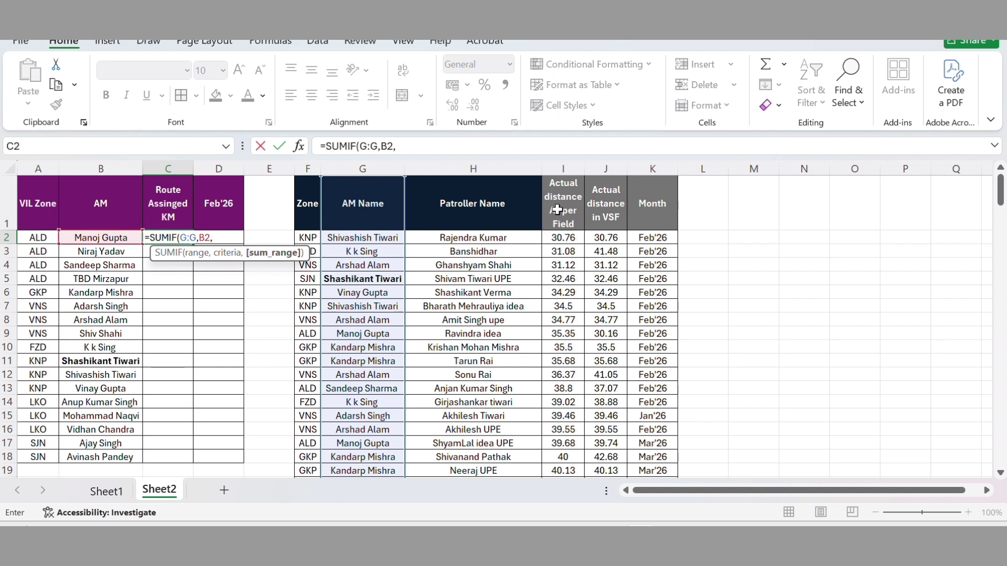
pyautogui.click(565, 167)
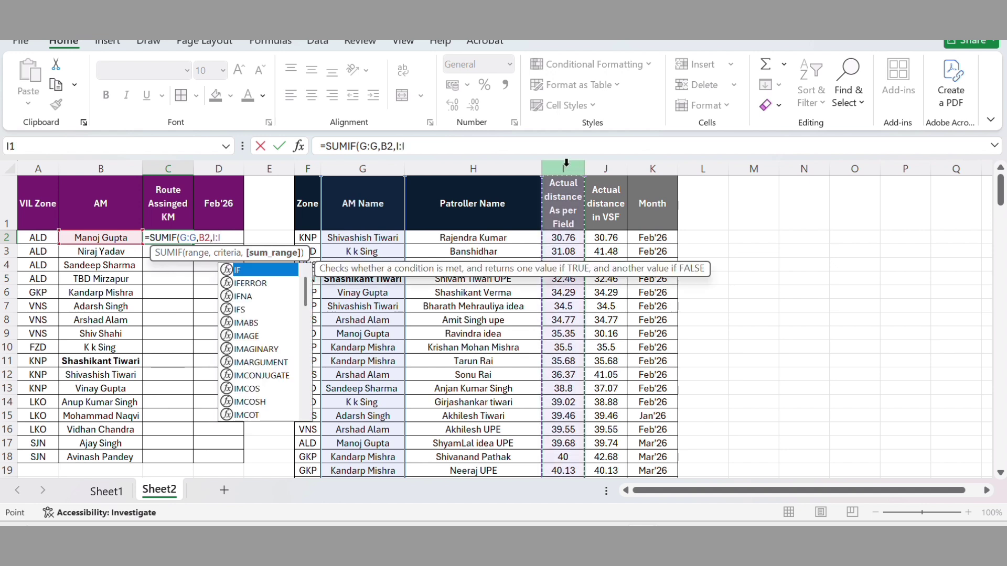
pyautogui.press('Return')
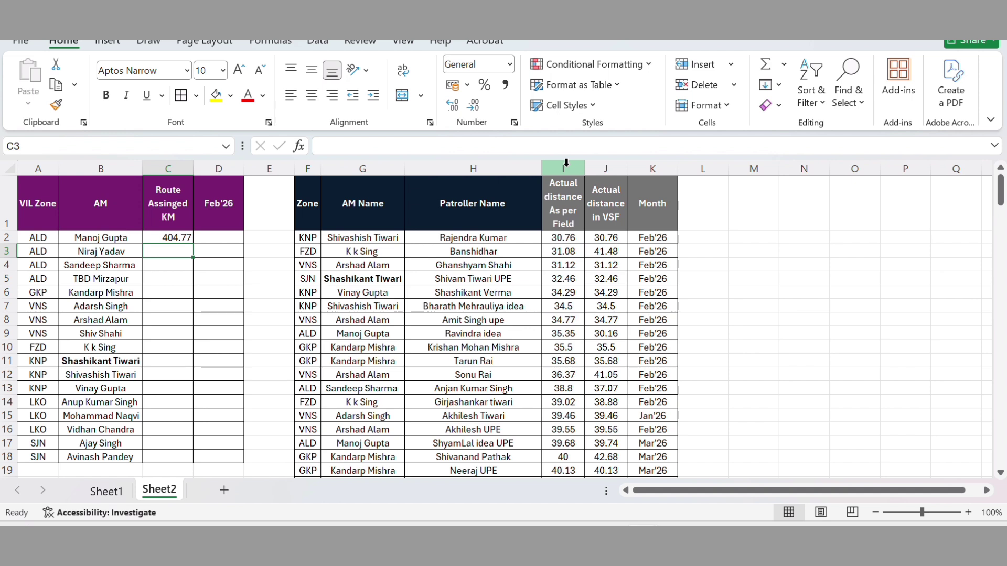
# - Fill the SUMIF formula from C2 down to C18 for the remaining managers
pyautogui.click(152, 237)
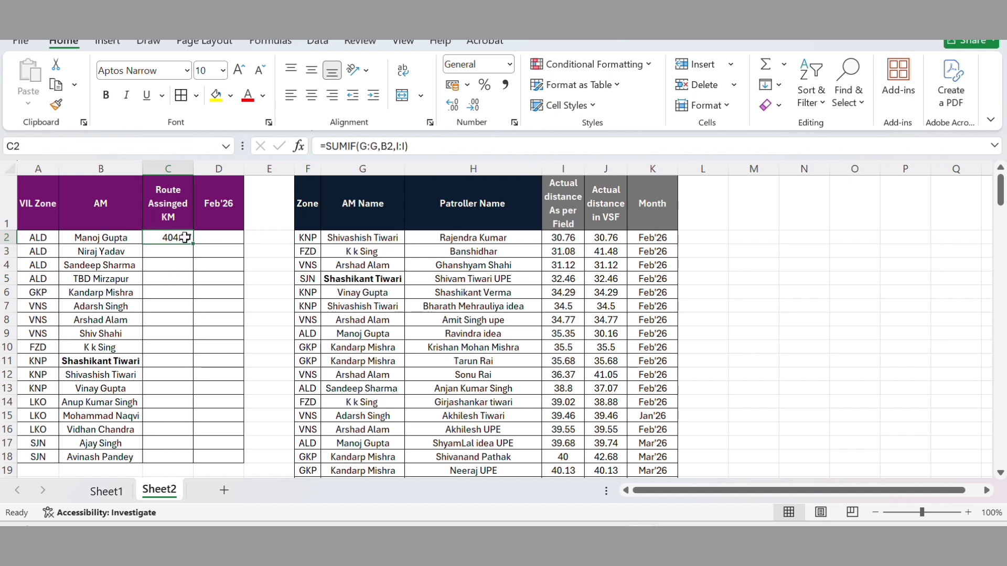
pyautogui.moveTo(184, 239); pyautogui.dragTo(180, 454)
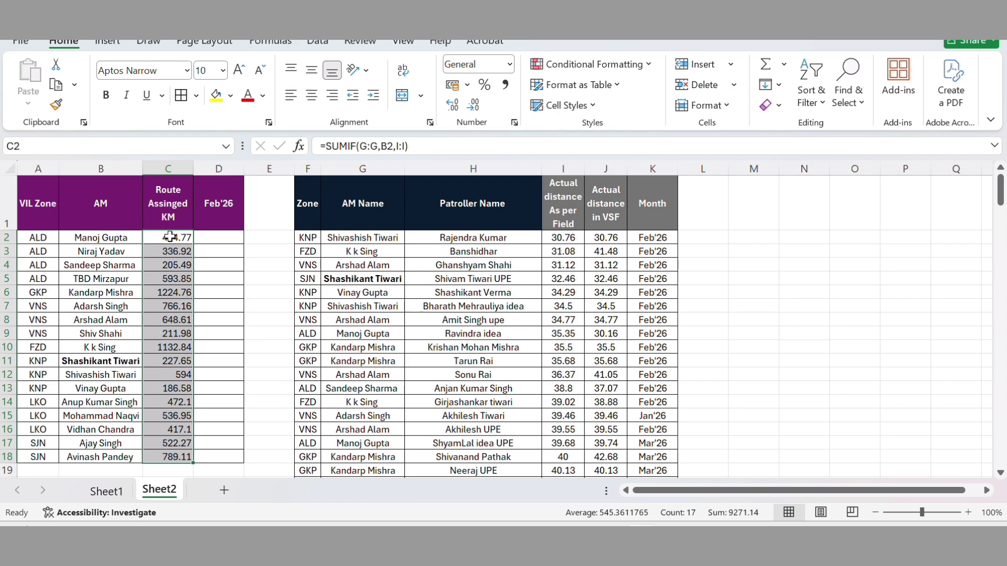
pyautogui.scroll(-2, 175, 257)
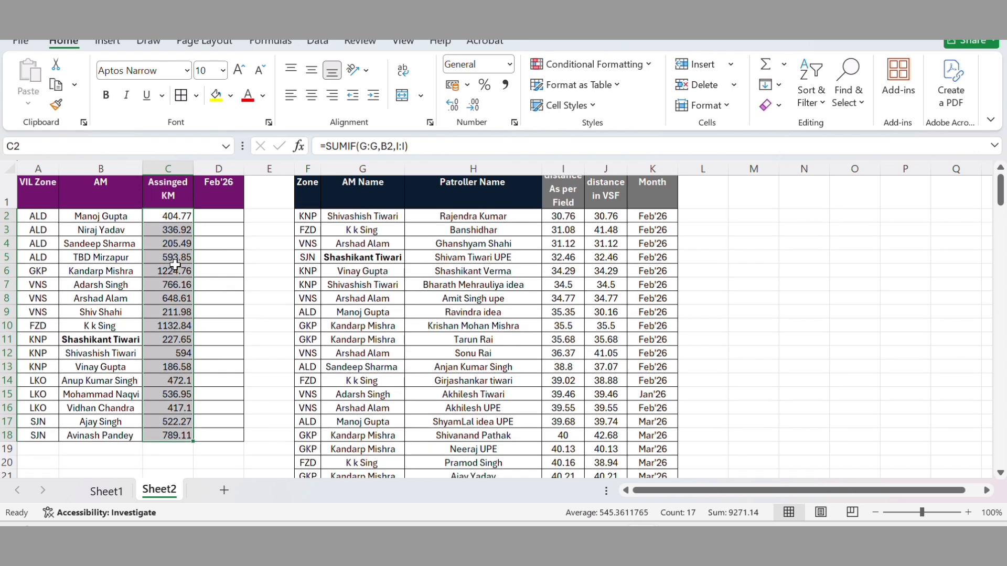
pyautogui.scroll(2, 175, 265)
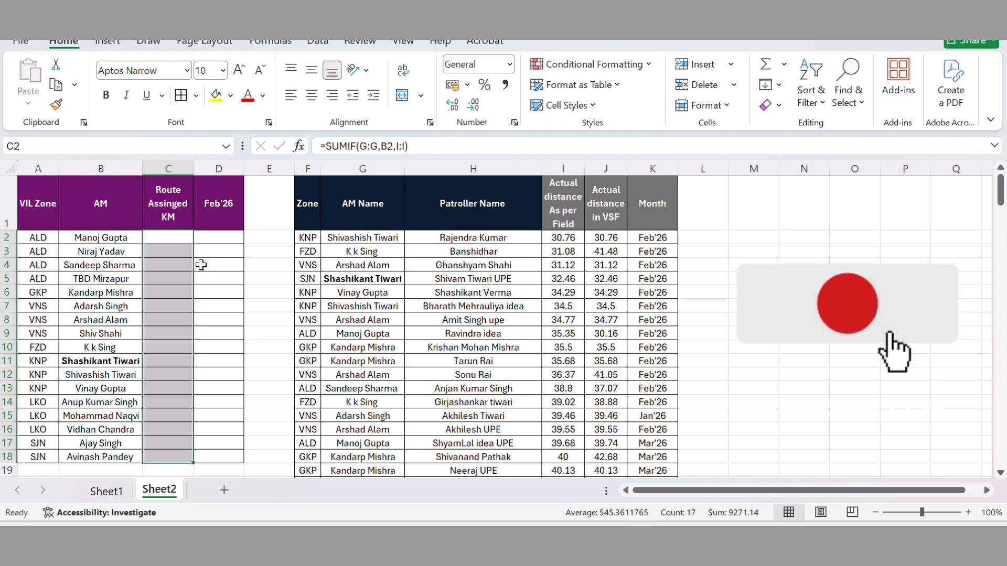
# - Clear the SUMIF formulas from C2:C18 and deselect the range
pyautogui.press('Delete')
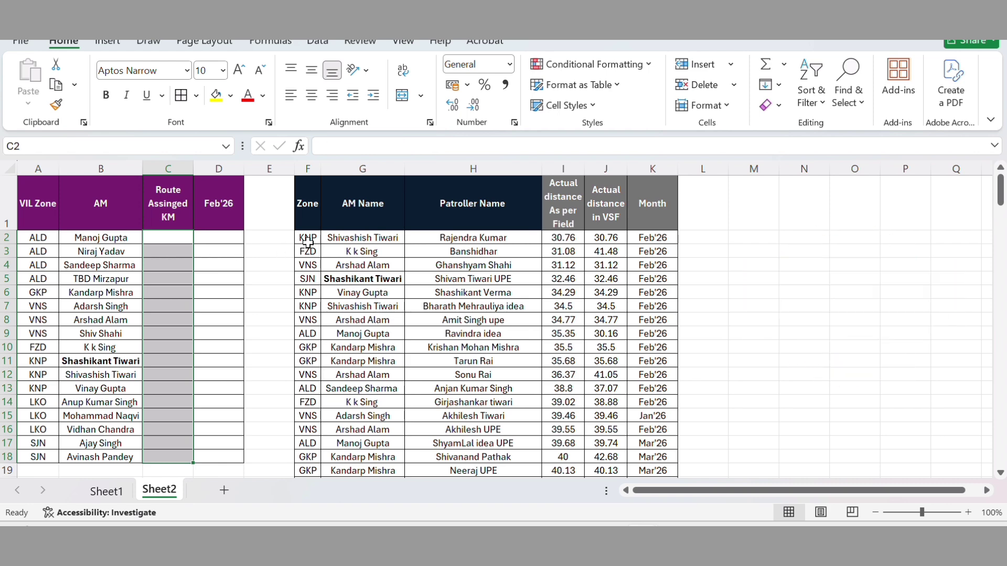
pyautogui.click(348, 239)
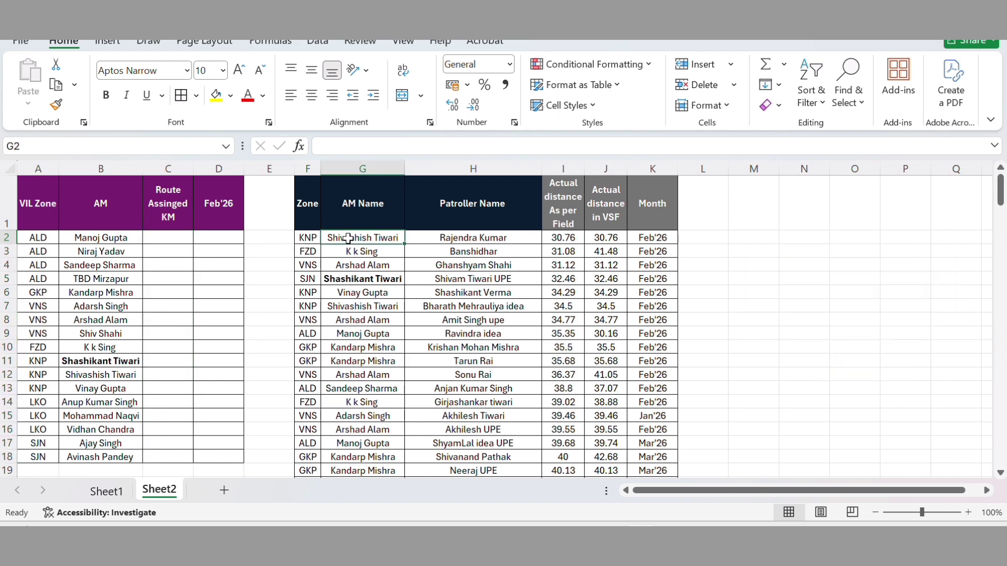
pyautogui.click(251, 237)
# - Check the SUMIFS entry in the formula list on Sheet1 and return to Sheet2
pyautogui.click(107, 493)
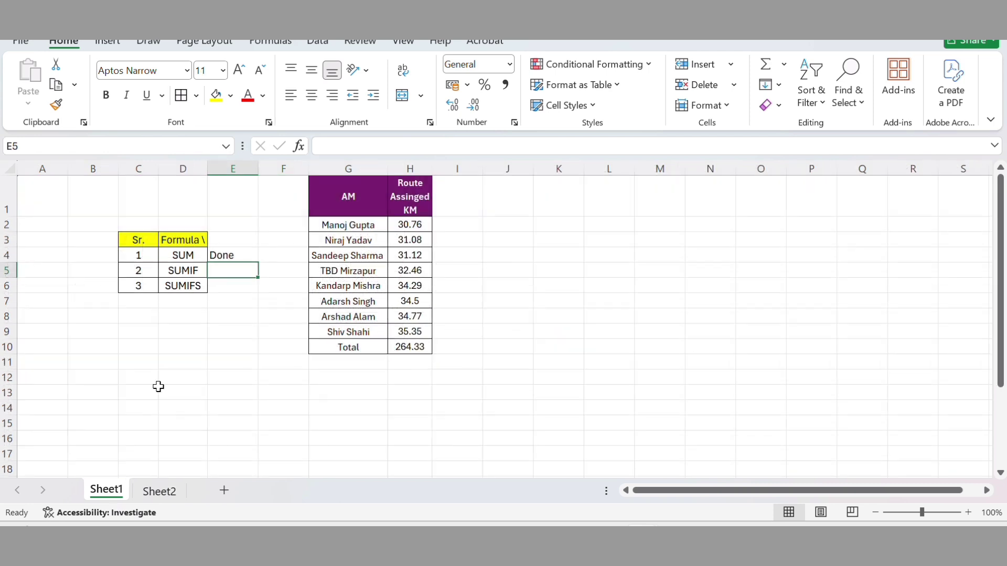
pyautogui.click(196, 285)
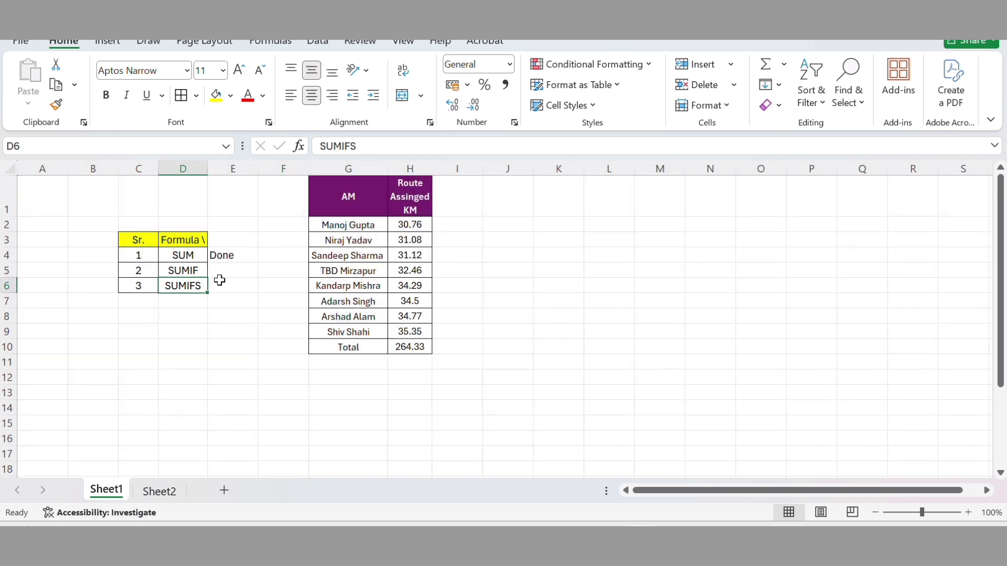
pyautogui.click(160, 492)
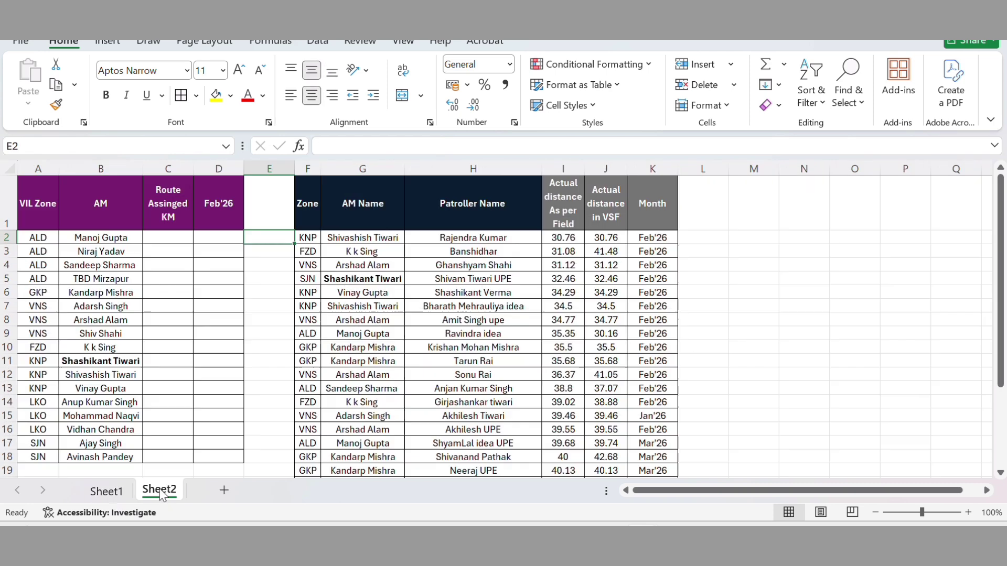
# - Review the AM, Route Assinged KM and Feb'26 columns of the summary table that the multi-condition total relies on
pyautogui.click(208, 263)
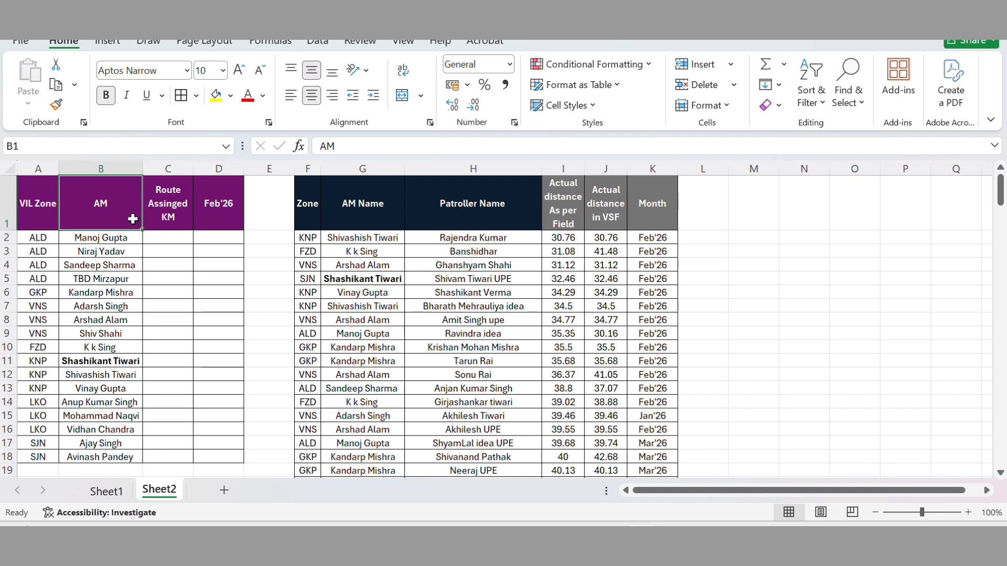
pyautogui.moveTo(110, 204); pyautogui.dragTo(111, 306)
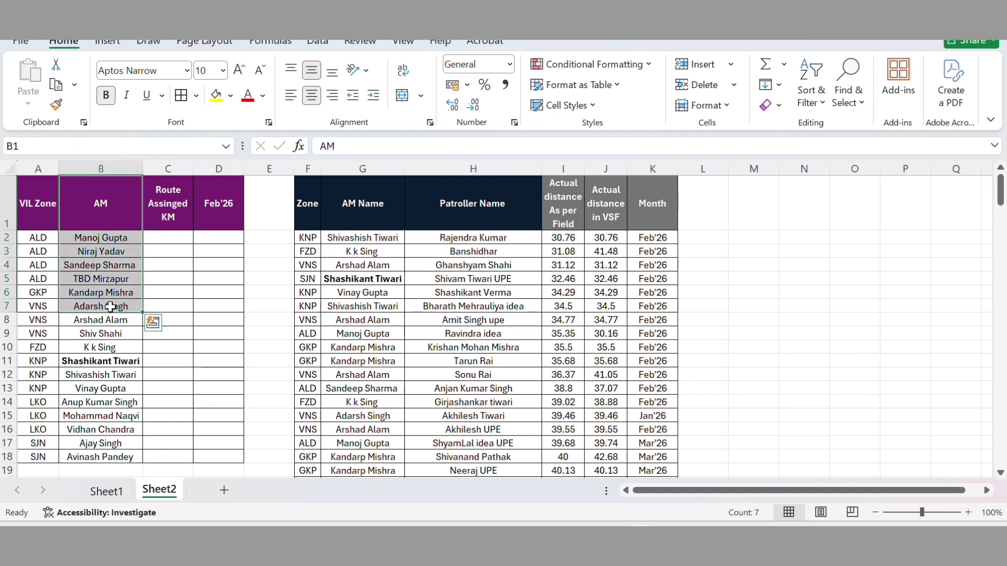
pyautogui.click(210, 206)
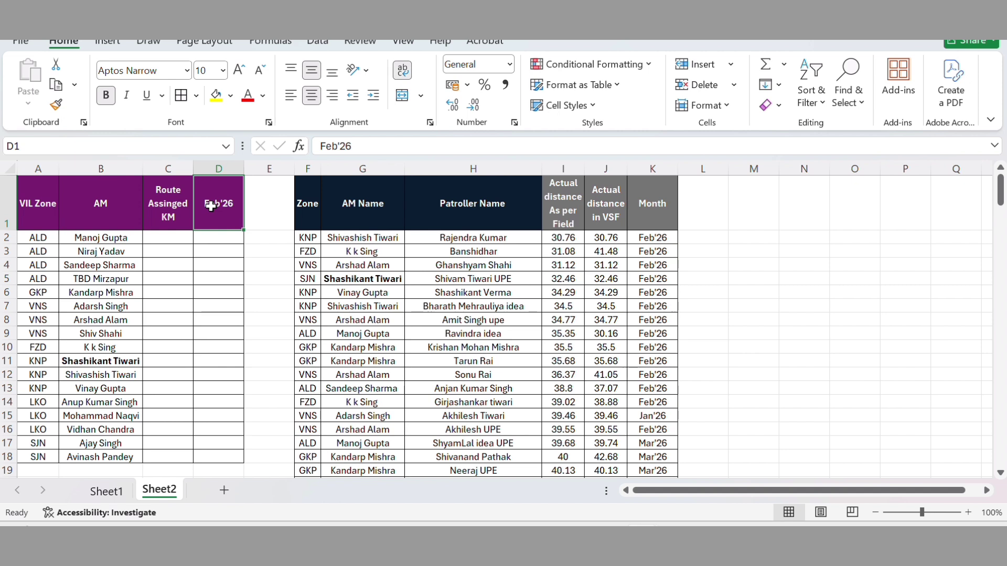
pyautogui.click(173, 205)
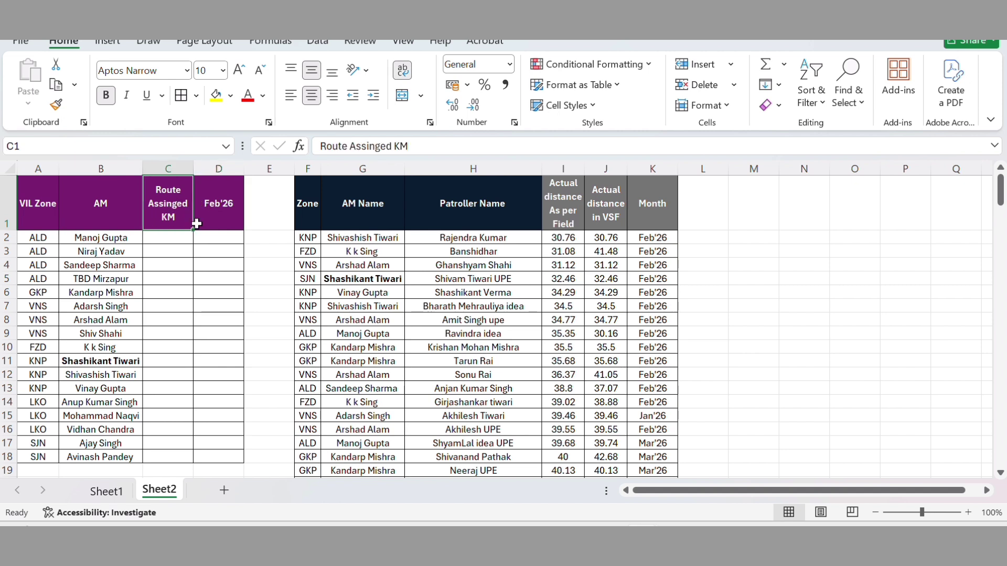
pyautogui.click(174, 240)
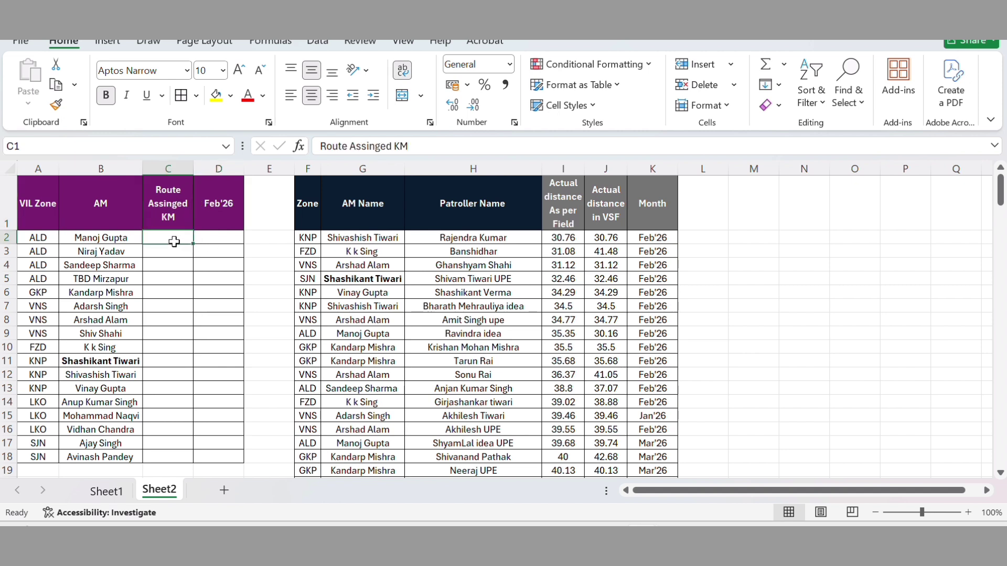
pyautogui.click(113, 205)
pyautogui.moveTo(113, 205); pyautogui.dragTo(116, 252)
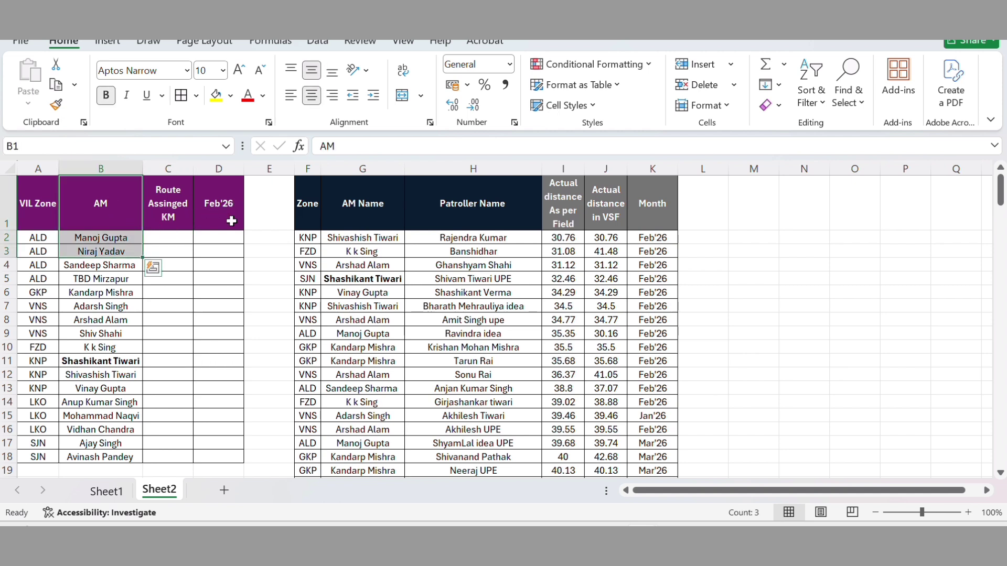
pyautogui.click(224, 238)
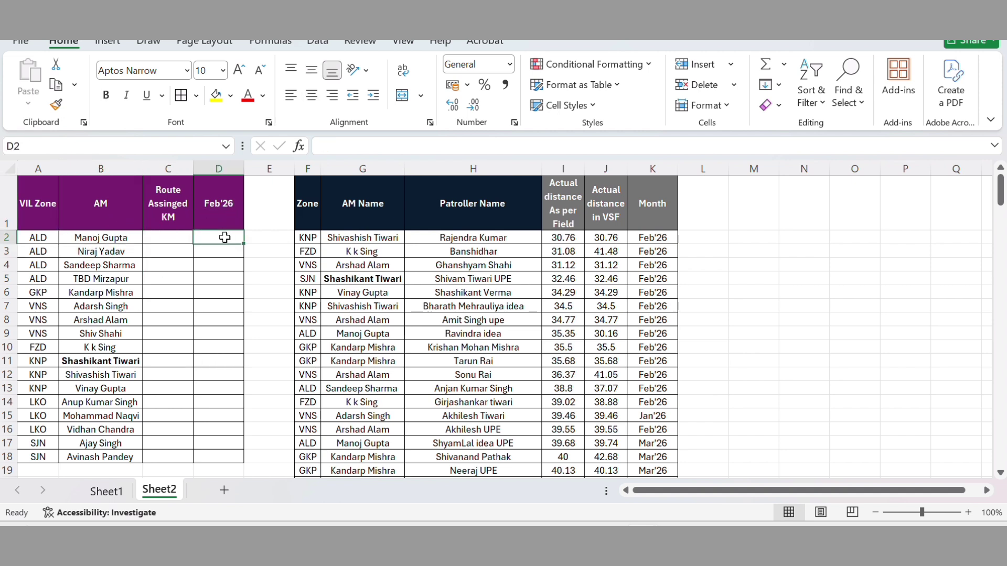
# - Start a SUMIFS formula in C2 with the field distance column locked as $I:$I for the sum range
pyautogui.click(186, 239)
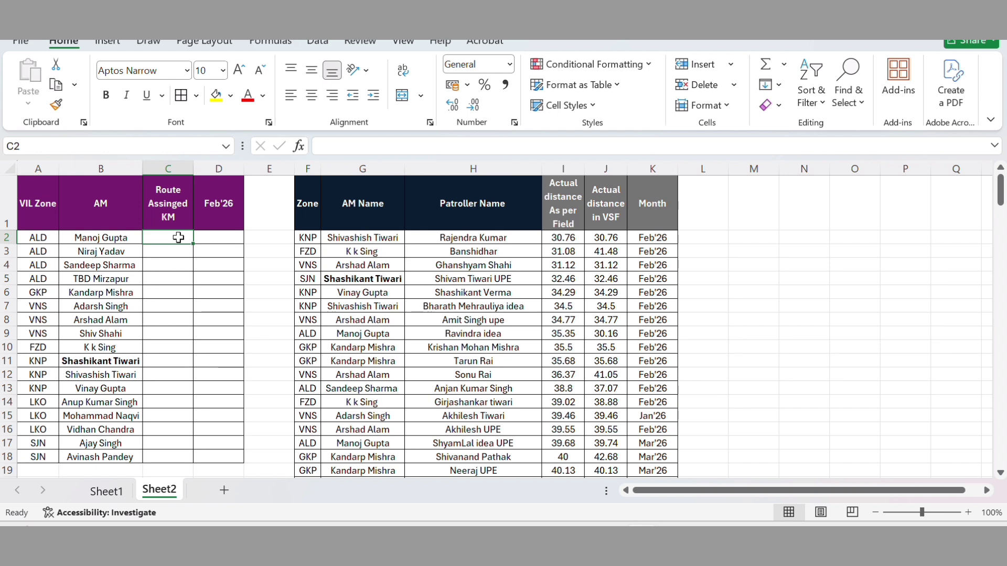
pyautogui.write('=')
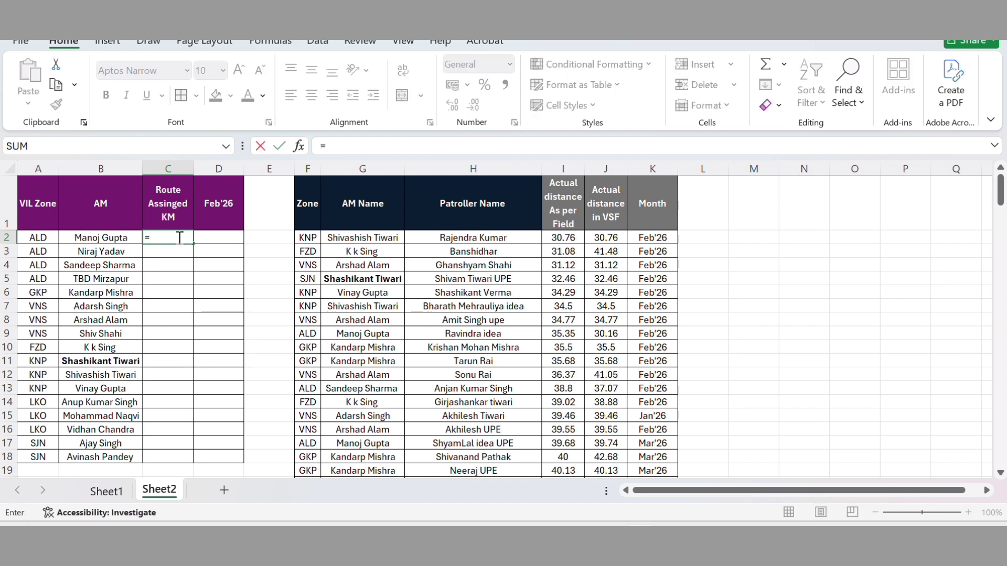
pyautogui.write('sum')
pyautogui.press('Down')
pyautogui.press('Down')
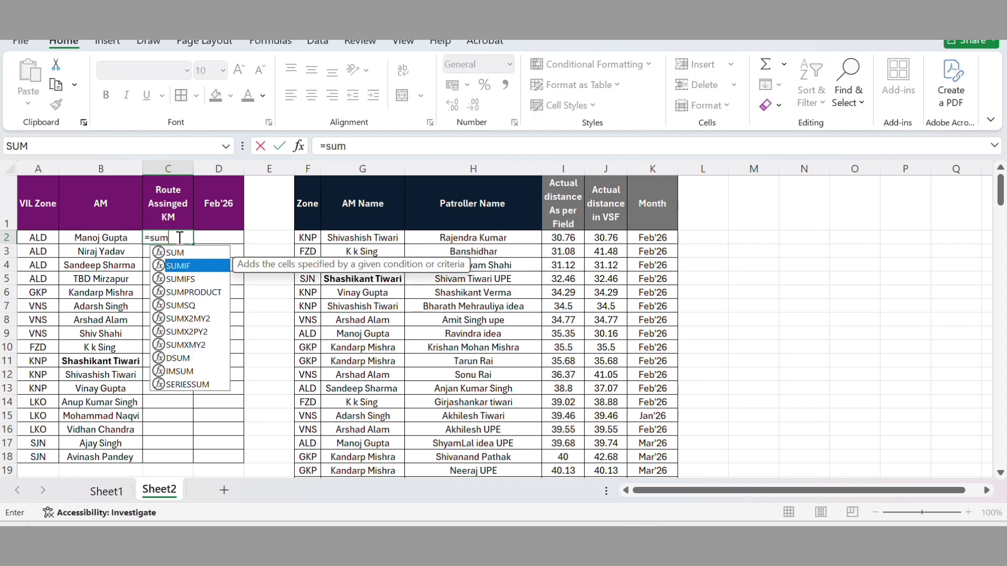
pyautogui.press('Tab')
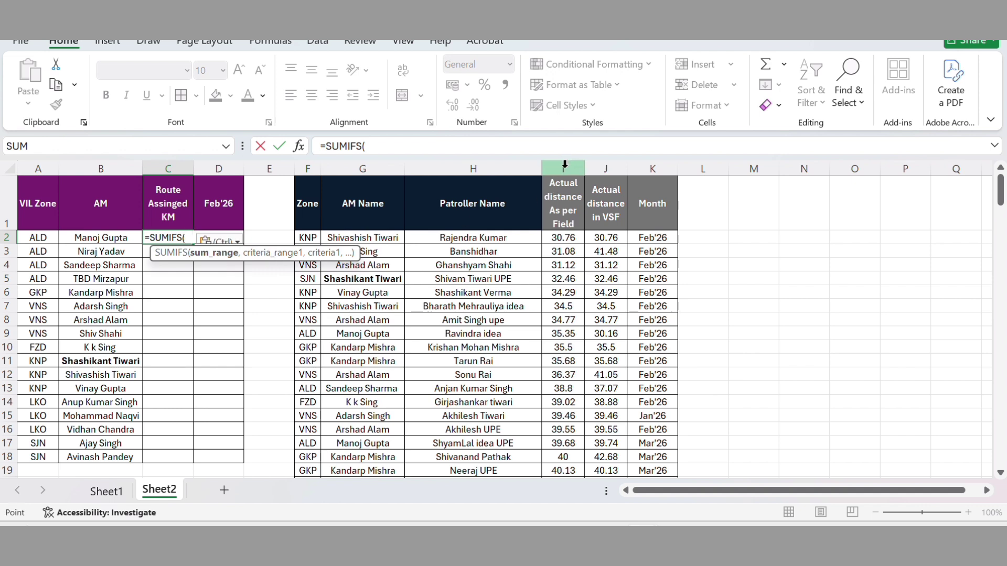
pyautogui.click(564, 167)
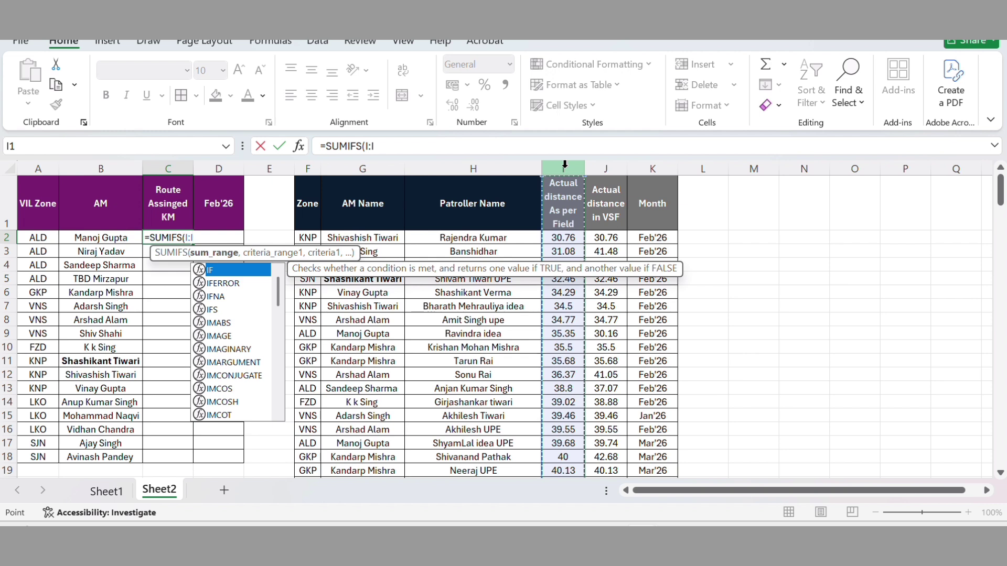
pyautogui.press('F4')
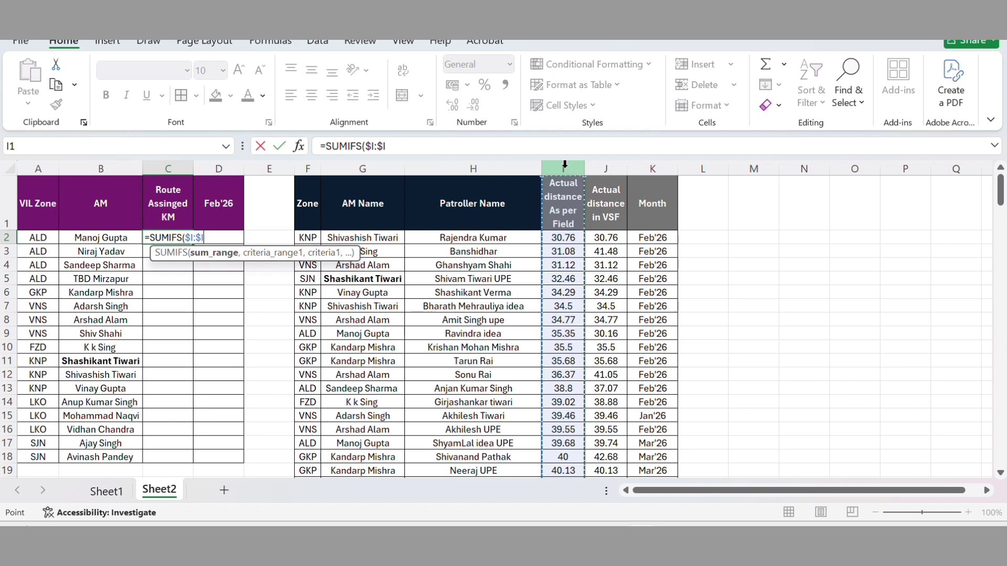
pyautogui.write(',')
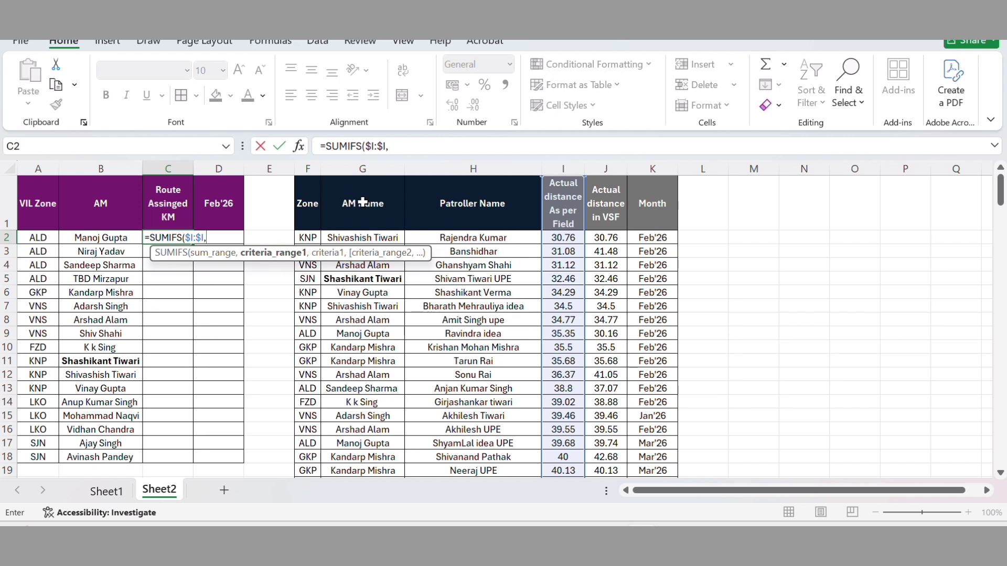
# - Add the locked AM Name column $G:$G as the first criteria range, with B2 as its criterion
pyautogui.click(370, 168)
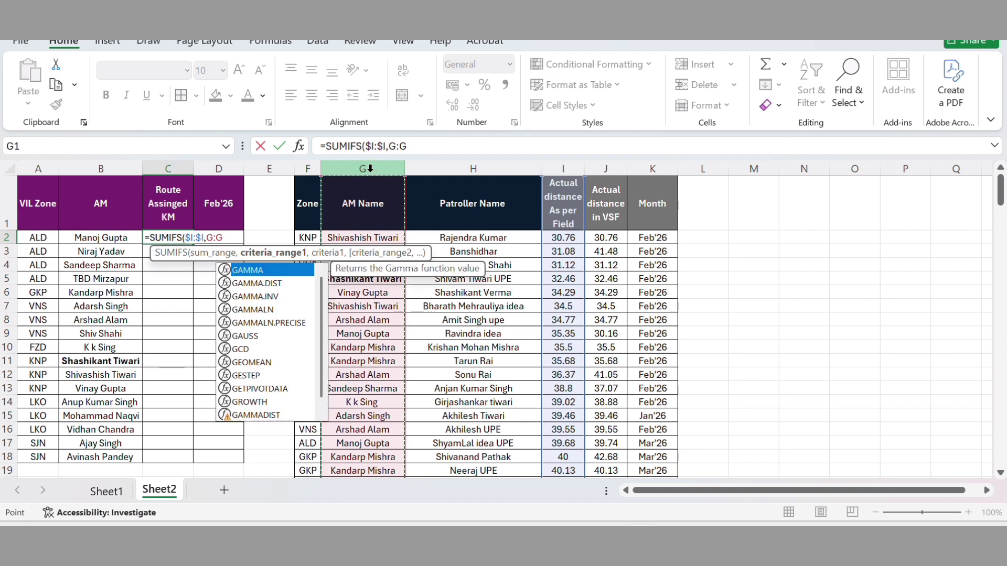
pyautogui.press('F4')
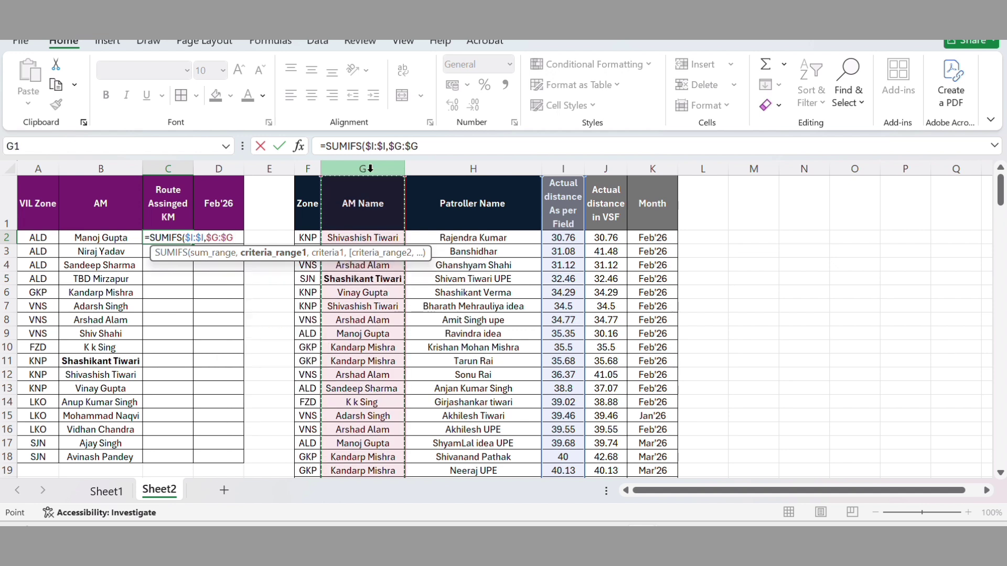
pyautogui.write(',')
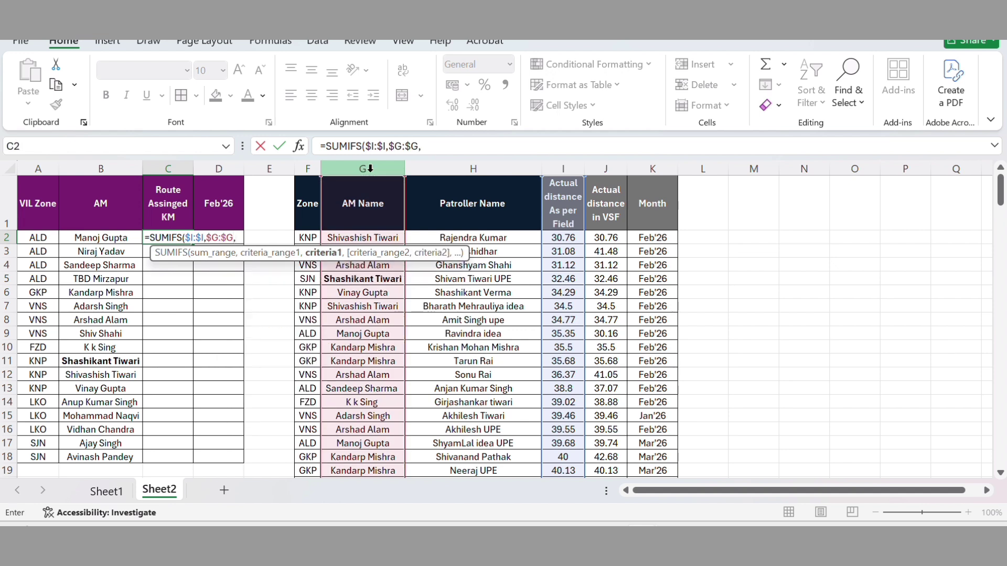
pyautogui.click(109, 236)
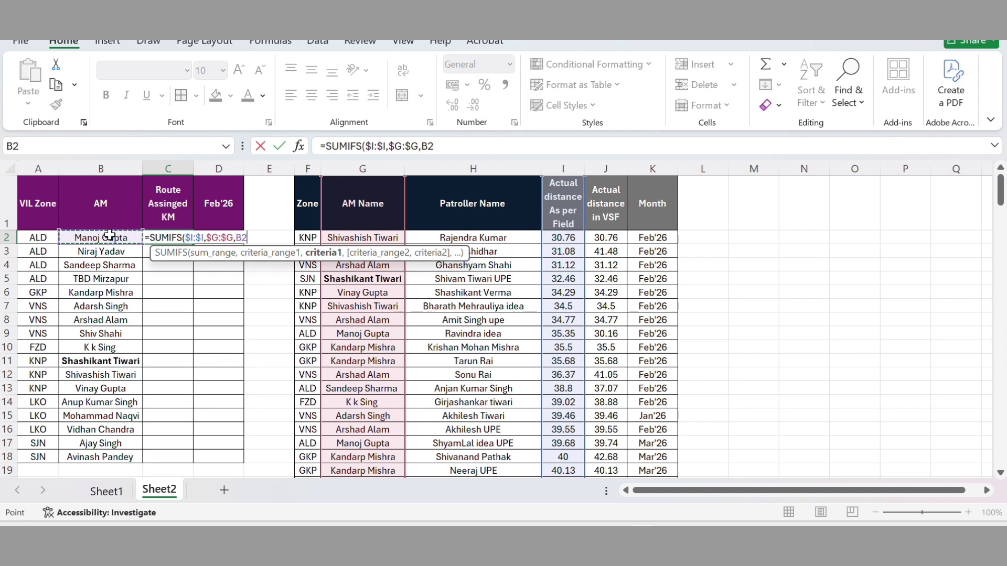
pyautogui.write(',')
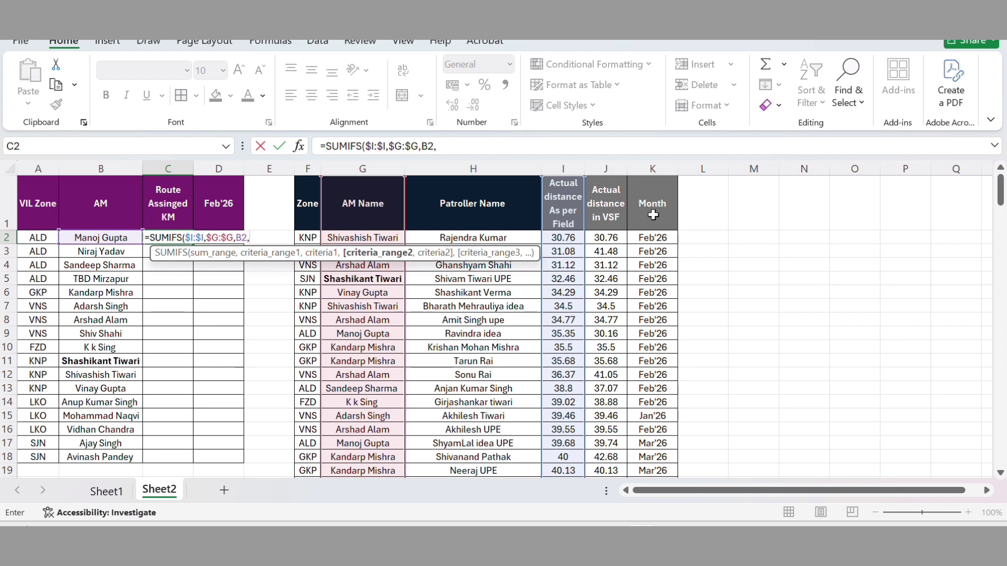
# - Add the locked Month column $K:$K with $D$1 as the second condition and complete the SUMIFS formula in C2
pyautogui.click(652, 166)
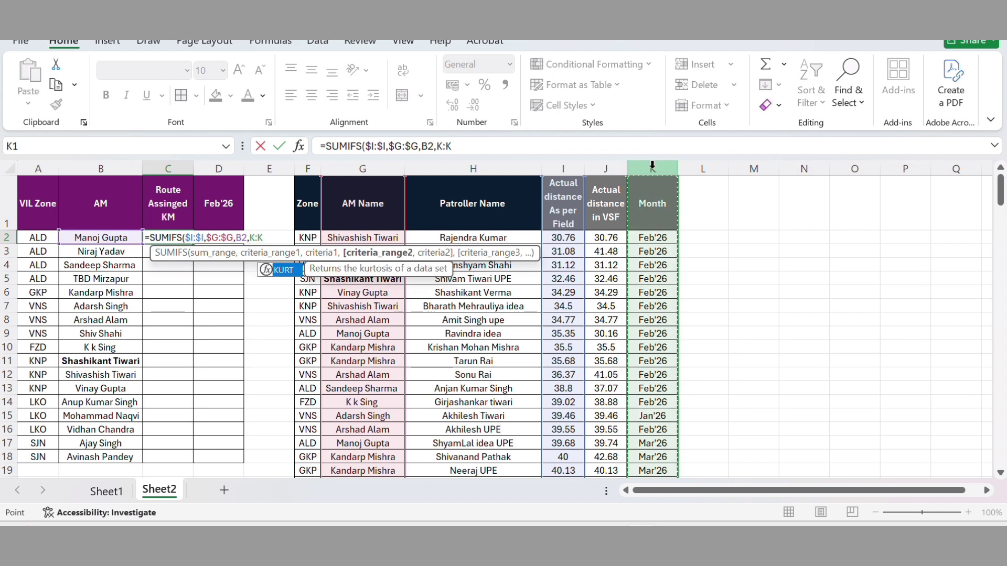
pyautogui.press('F4')
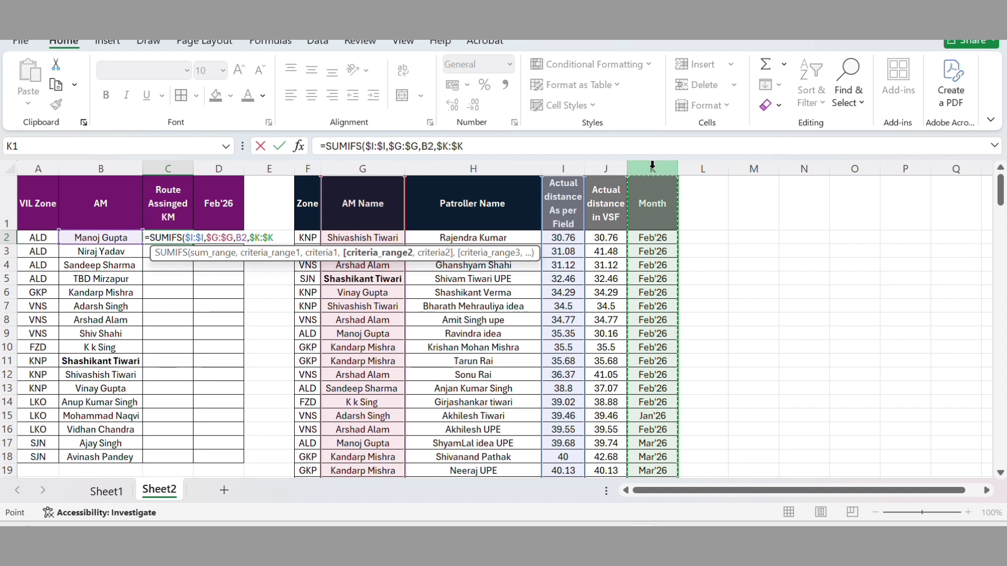
pyautogui.write(',')
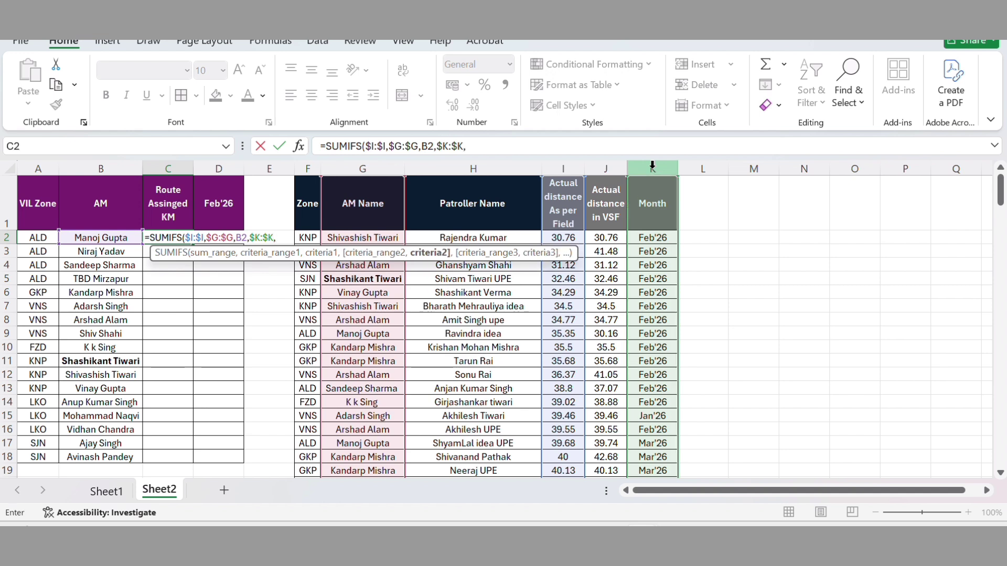
pyautogui.click(225, 205)
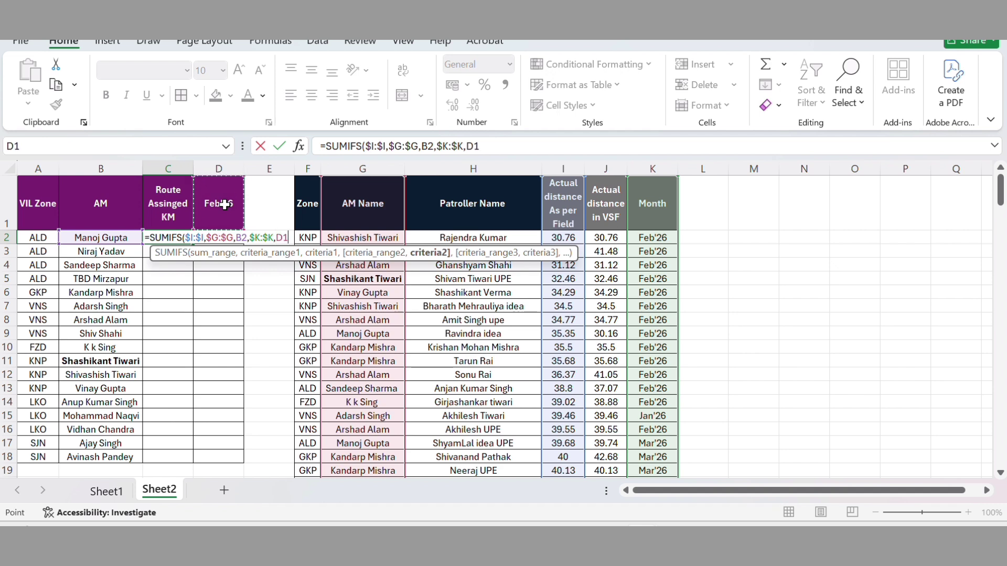
pyautogui.press('F4')
pyautogui.write(')')
pyautogui.press('Return')
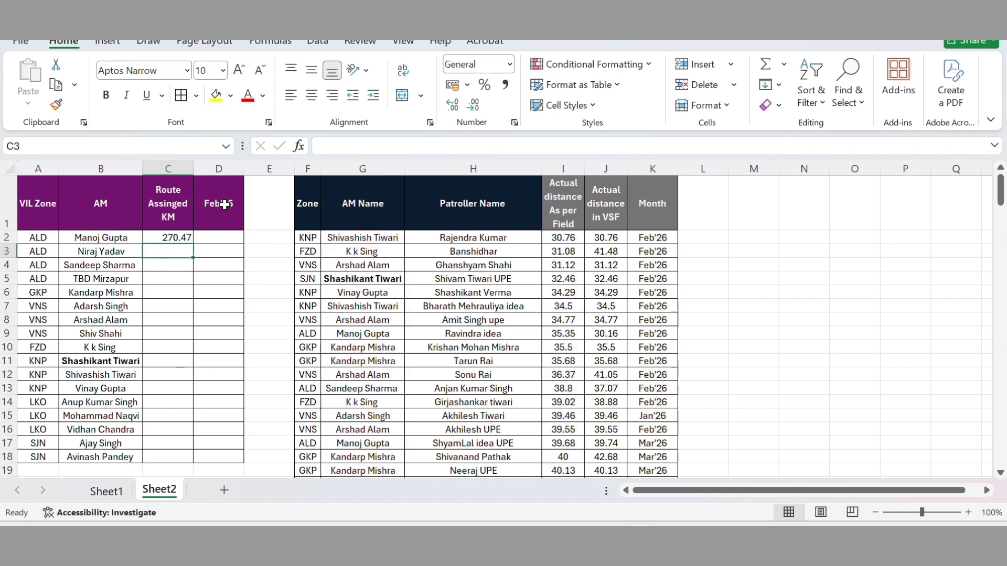
# - Fill the SUMIFS formula from C2 down to C18 for the remaining managers
pyautogui.press('Up')
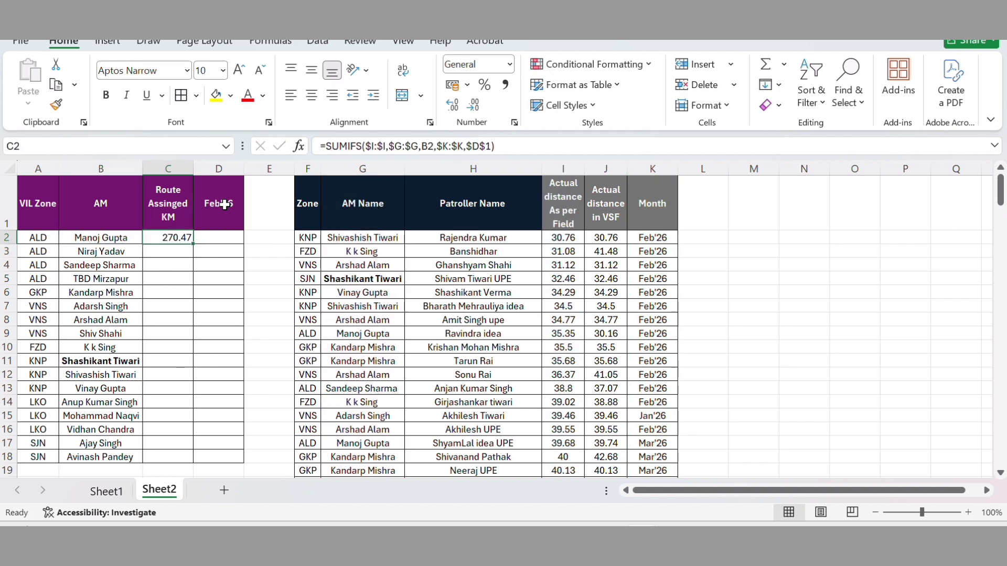
pyautogui.press('Left')
pyautogui.hotkey('ctrl', 'Down')
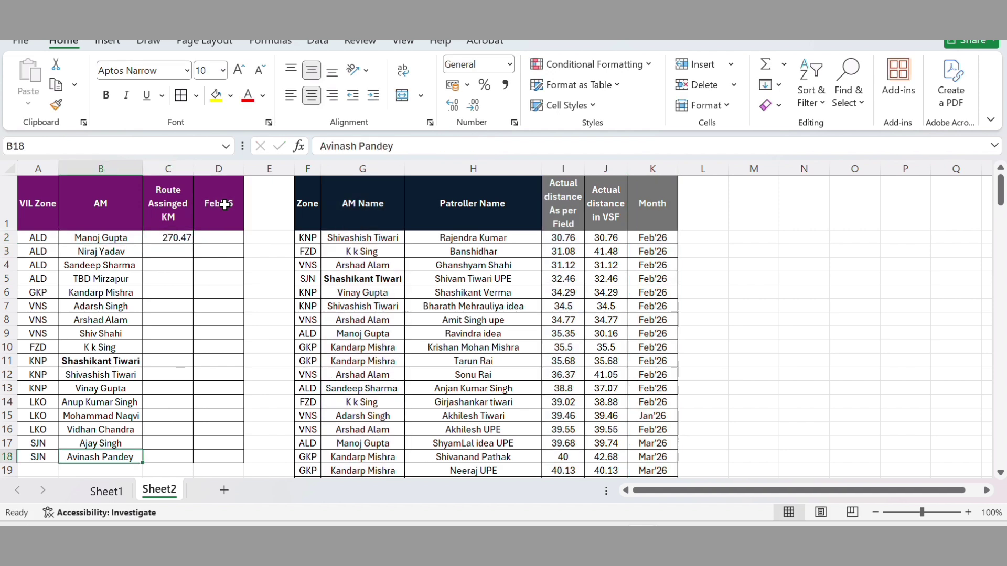
pyautogui.press('Right')
pyautogui.hotkey('ctrl', 'shift', 'Up')
pyautogui.hotkey('ctrl', 'd')
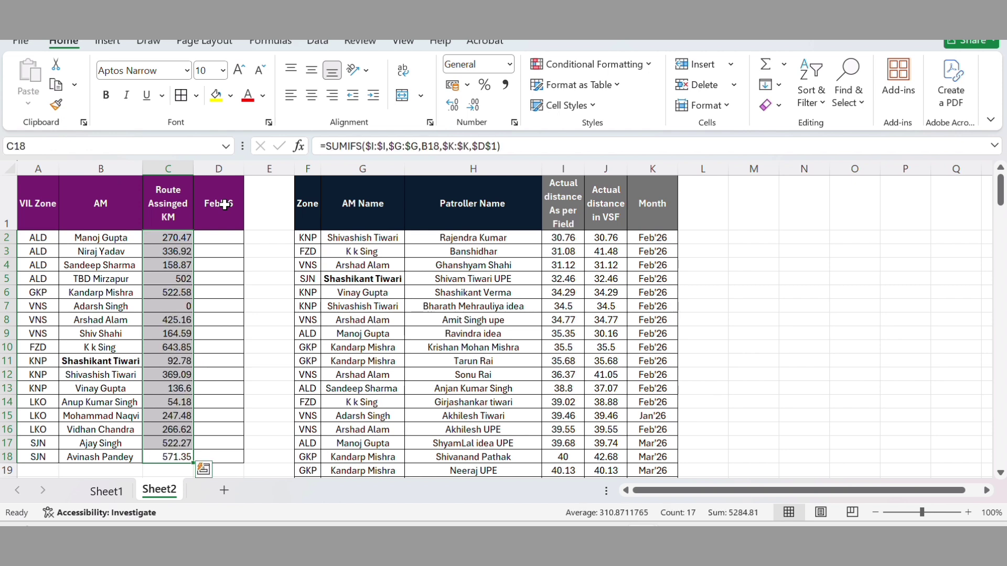
# - Examine the Month column of the route data down to K17 for the different months recorded
pyautogui.press('Up')
pyautogui.press('Up')
pyautogui.hotkey('ctrl', 'Up')
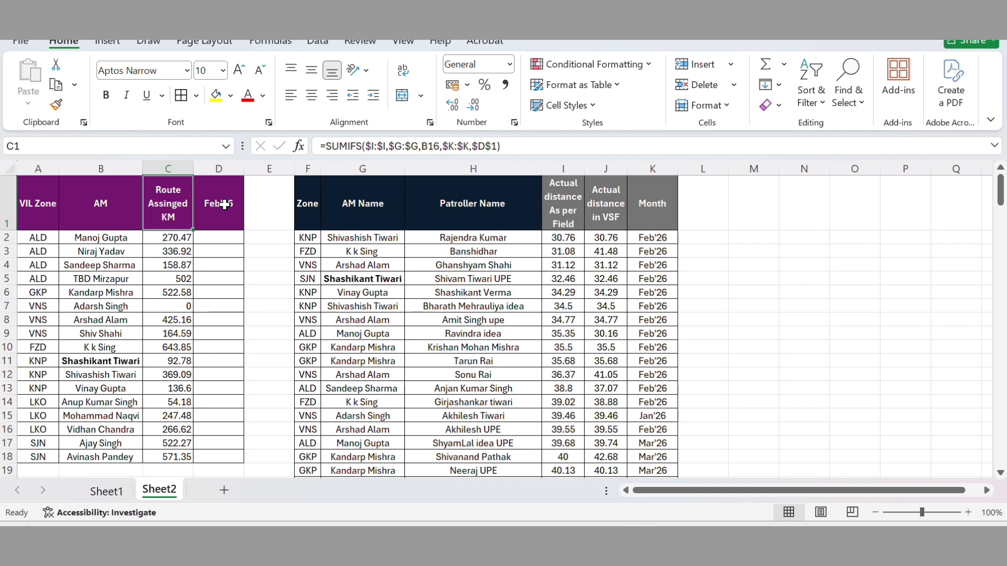
pyautogui.press('Right')
pyautogui.press('Right')
pyautogui.press('Right')
pyautogui.press('Right')
pyautogui.press('Right')
pyautogui.press('Right')
pyautogui.press('Right')
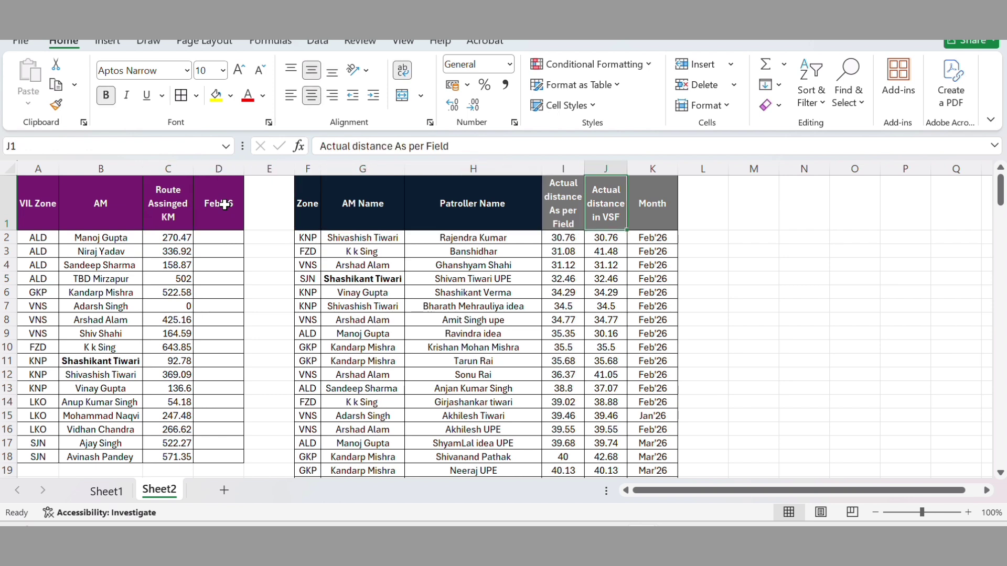
pyautogui.press('Down')
pyautogui.click(661, 278)
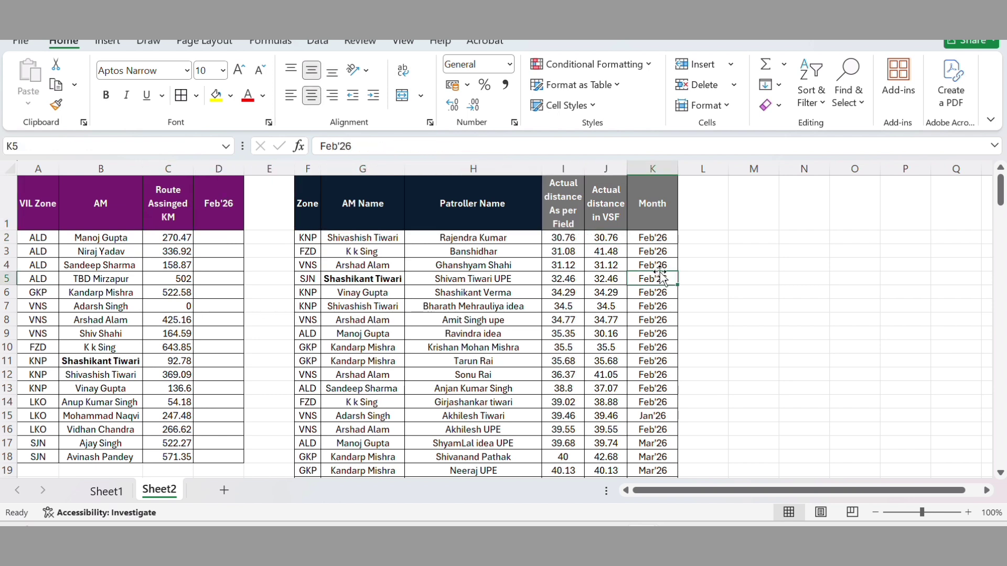
pyautogui.press('Down')
pyautogui.press('Down')
pyautogui.press('Down')
pyautogui.press('Down')
pyautogui.press('Down')
pyautogui.press('Down')
pyautogui.press('Down')
pyautogui.press('Down')
pyautogui.press('Down')
pyautogui.press('Down')
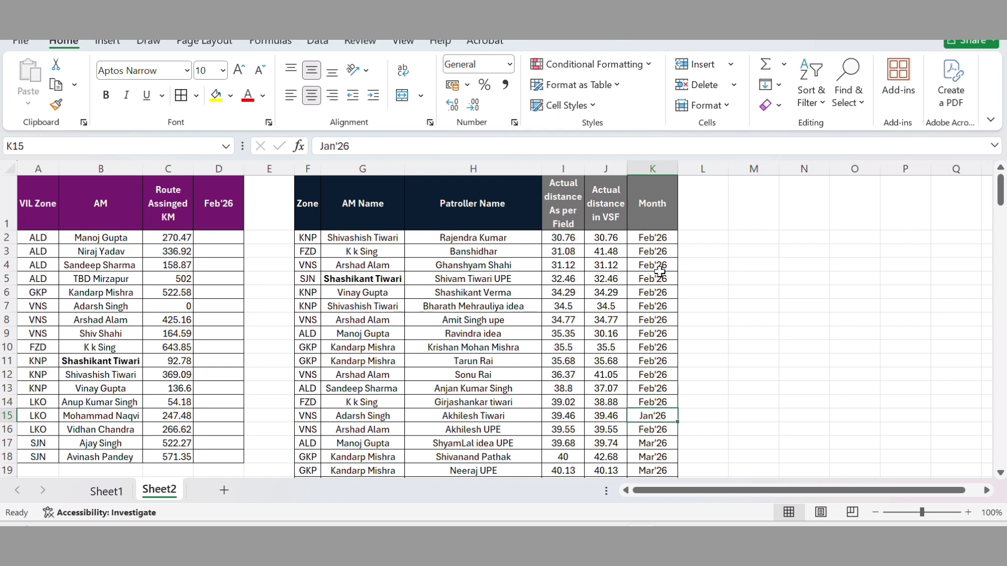
pyautogui.press('Down')
pyautogui.press('Down')
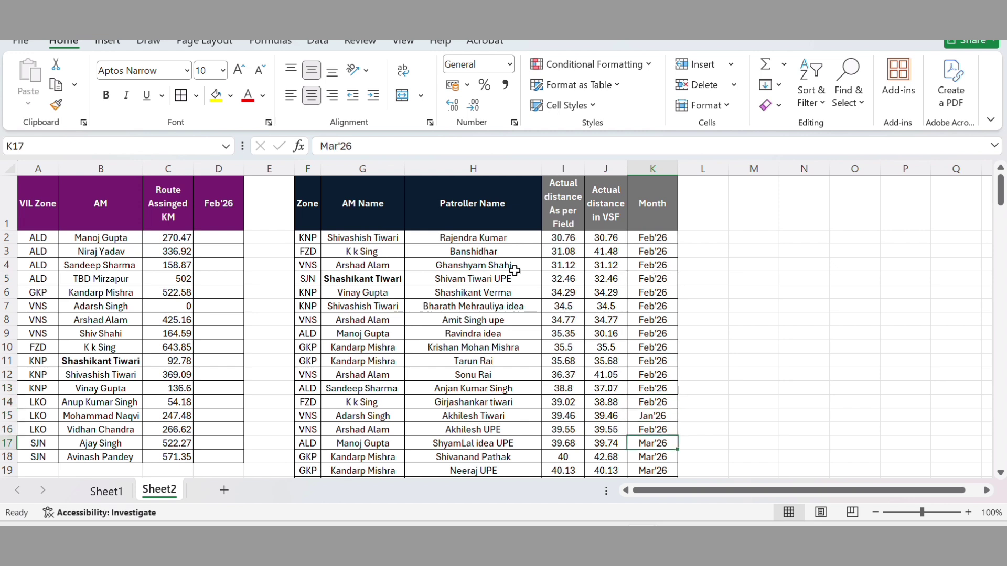
# - Change the month criterion in header cell D1 to Mar'26
pyautogui.click(226, 199)
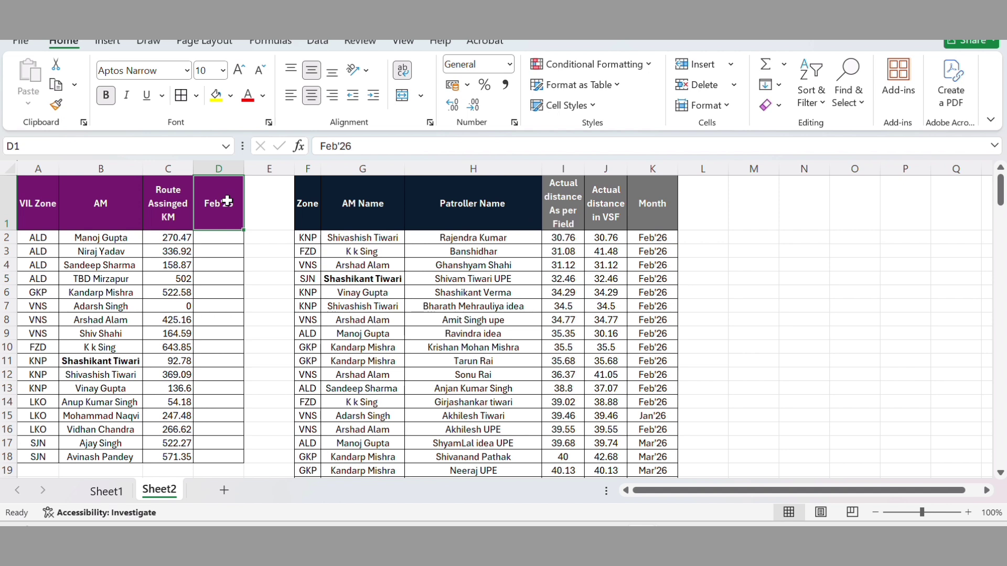
pyautogui.doubleClick(229, 201)
pyautogui.write('Ma')
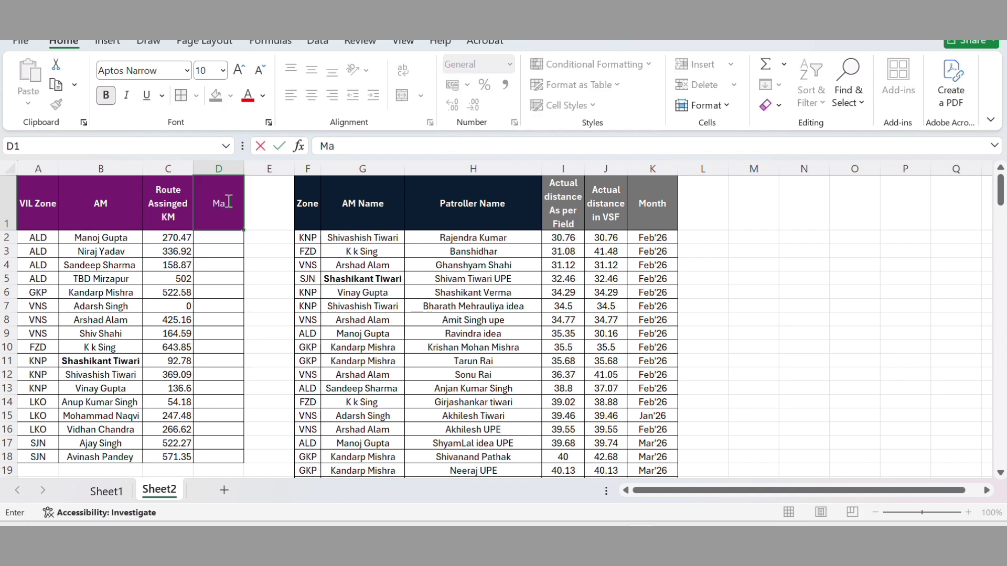
pyautogui.write("r'26")
pyautogui.press('Return')
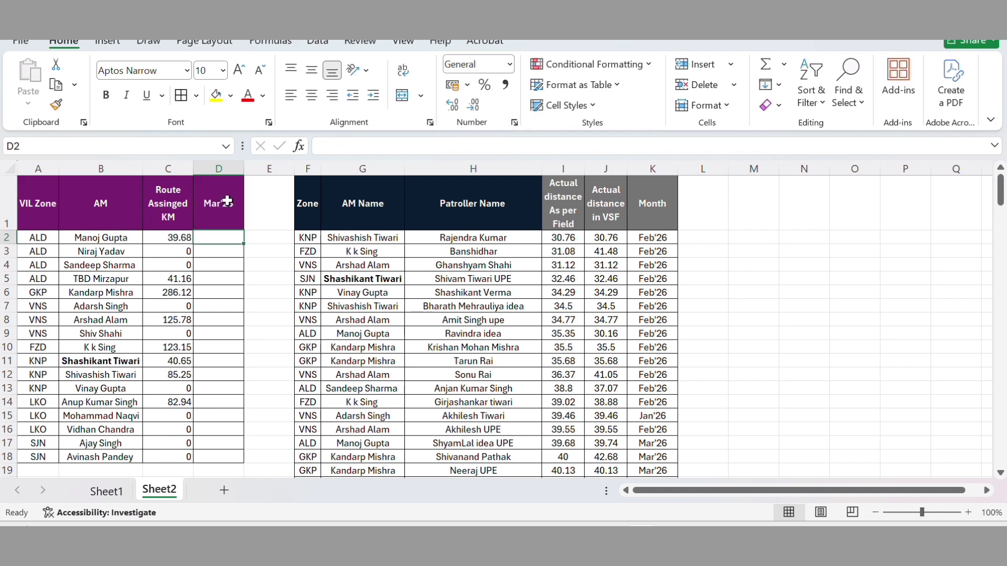
# - Review the managers' Route Assigned KM totals from C2 down to C16 for the Mar'26 criterion
pyautogui.click(169, 240)
pyautogui.moveTo(169, 241); pyautogui.dragTo(173, 429)
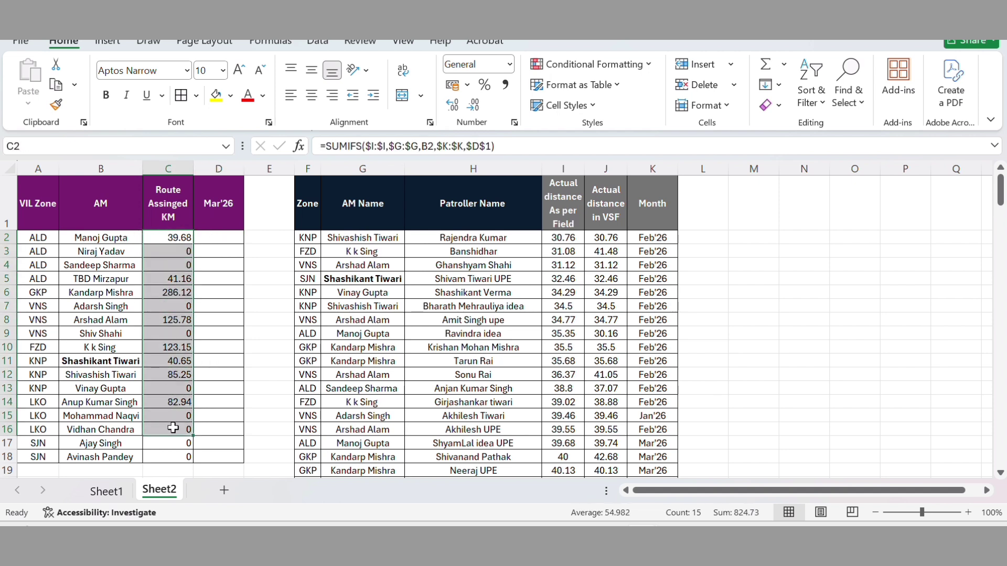
pyautogui.click(172, 265)
# - Change the month criterion in header cell D1 to Jan'26 and check the recalculated kilometre totals in C18 and C7
pyautogui.click(214, 192)
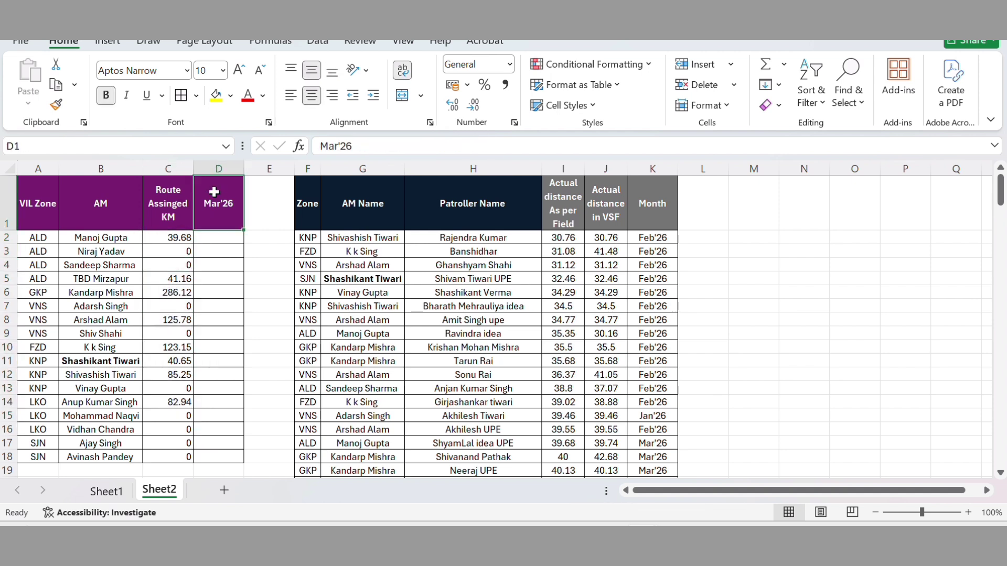
pyautogui.write('Jan')
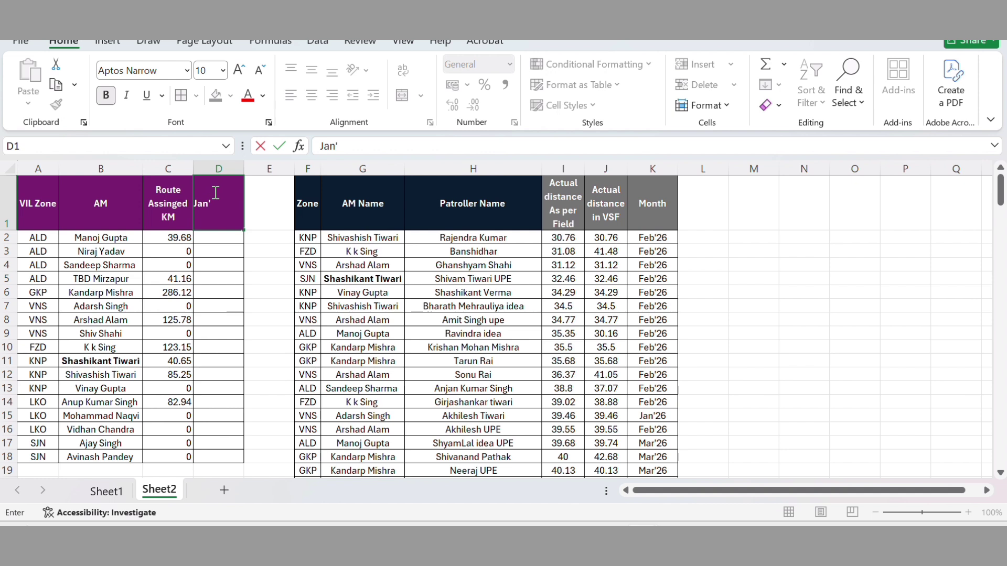
pyautogui.write("'26")
pyautogui.press('Return')
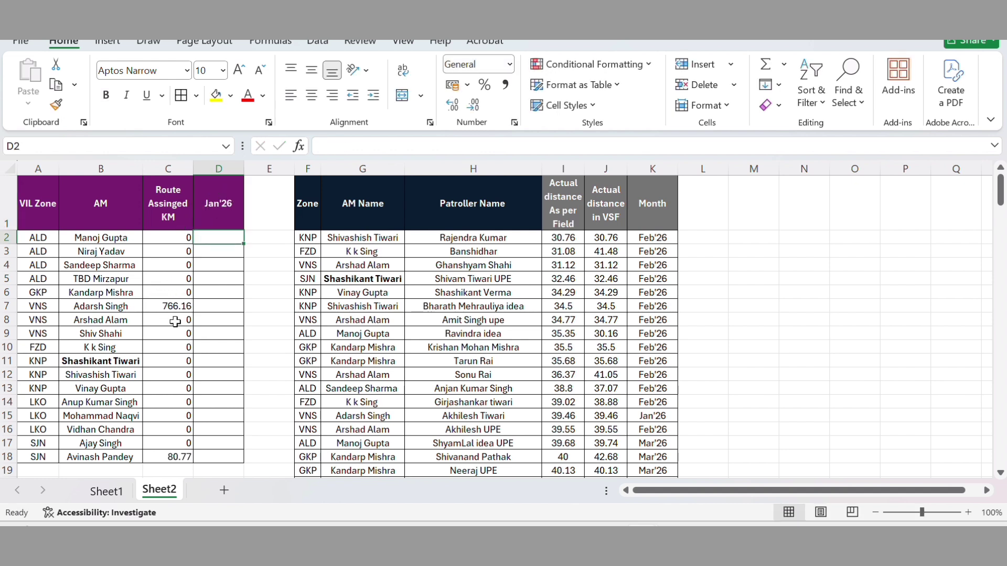
pyautogui.click(163, 458)
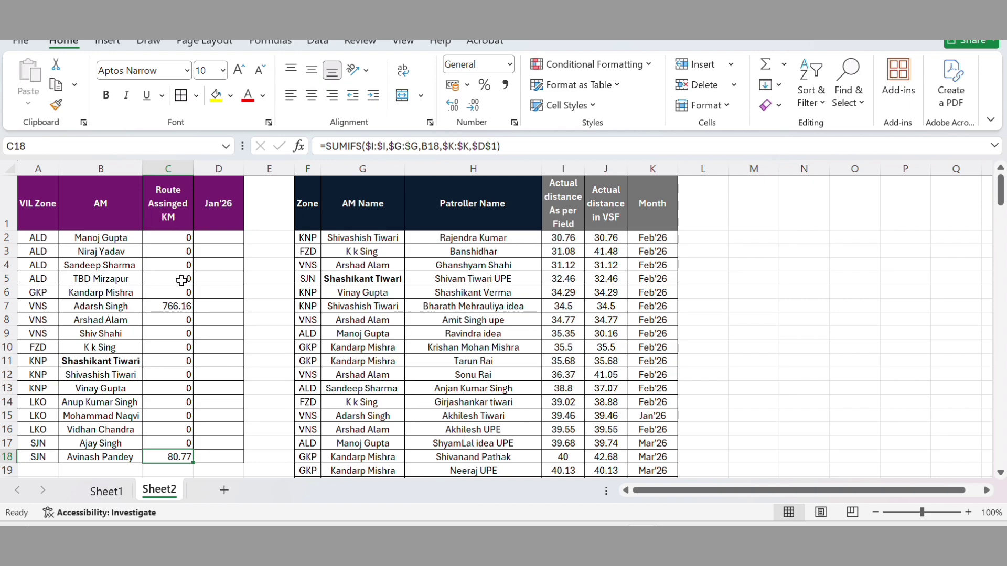
pyautogui.click(180, 302)
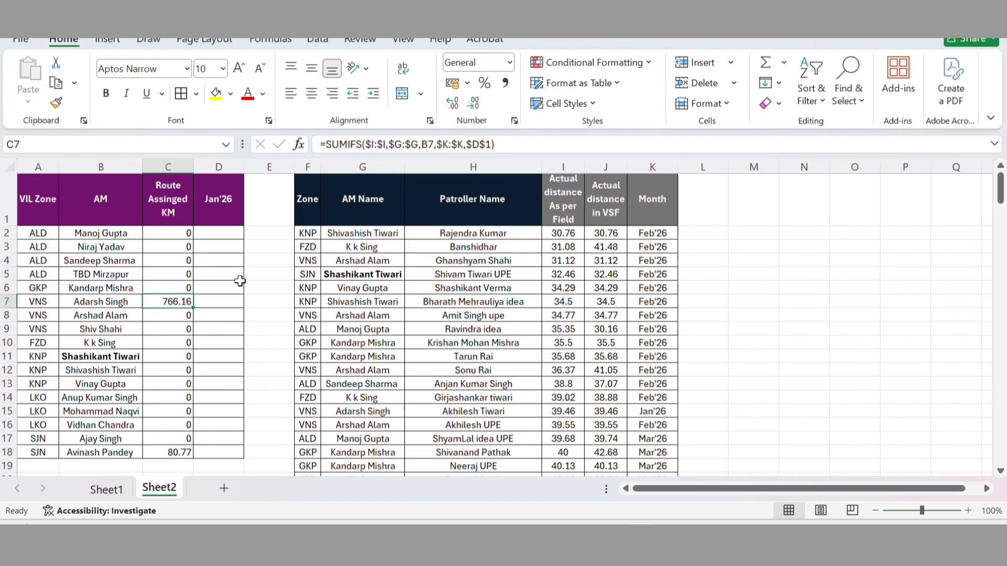